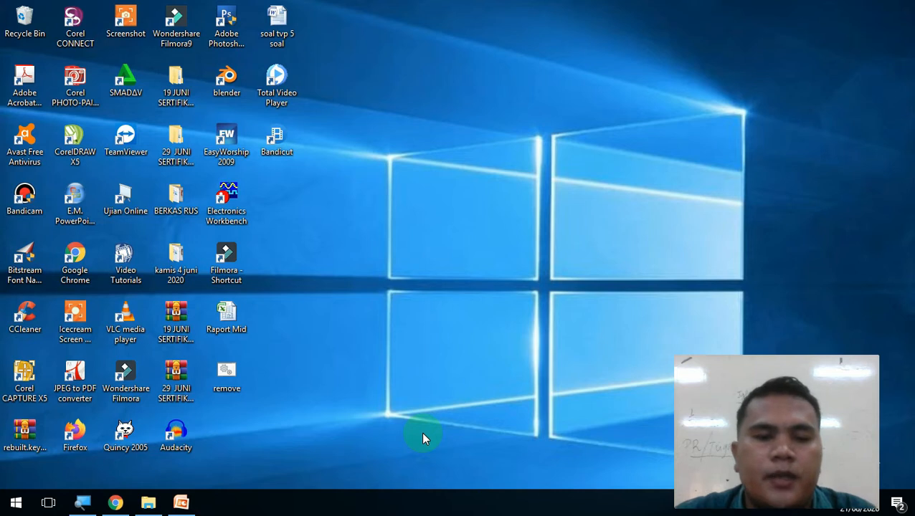
Launch Adobe Flash Professional CS6 from the Adobe Master Collection CS6 programs and create a new ActionScript 2.0 document.
click(16, 503)
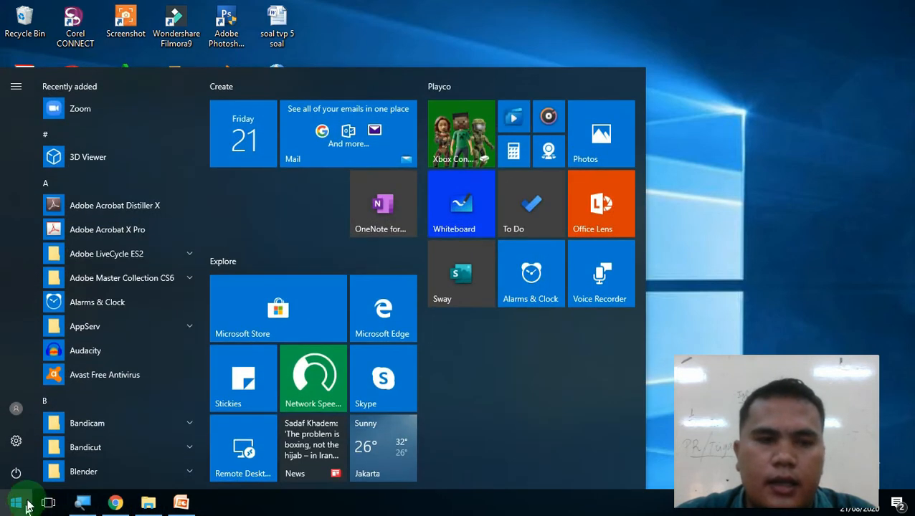
click(160, 276)
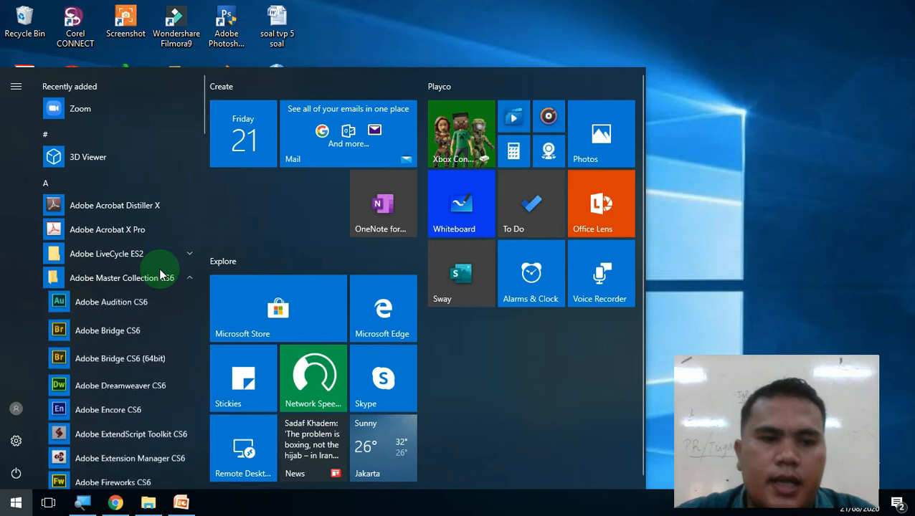
drag(198, 122, 205, 164)
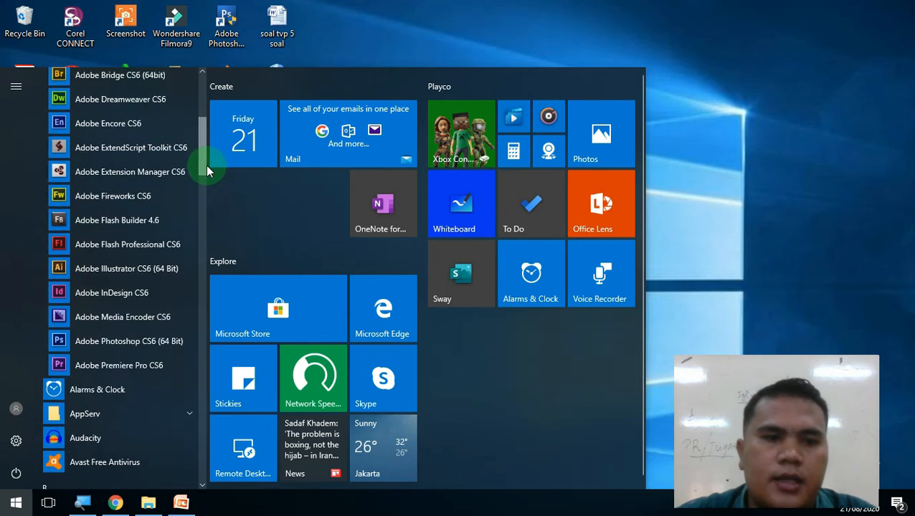
click(176, 243)
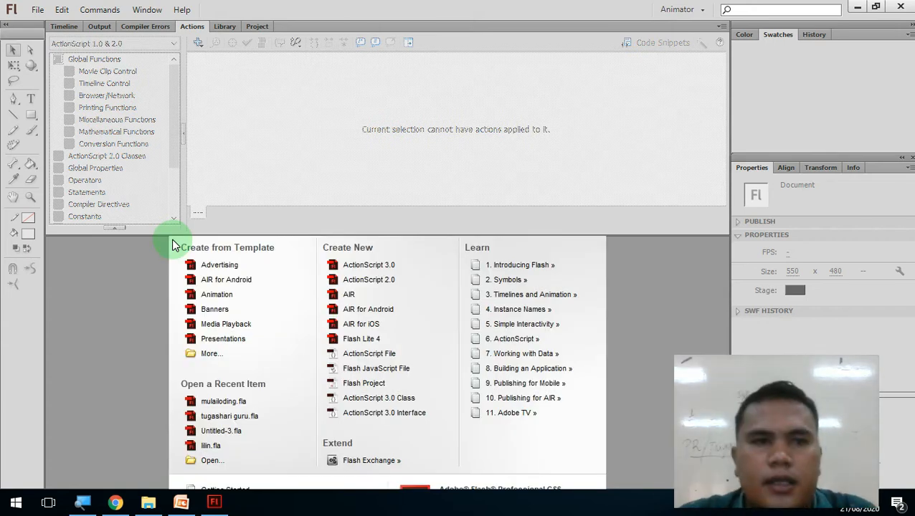
click(370, 280)
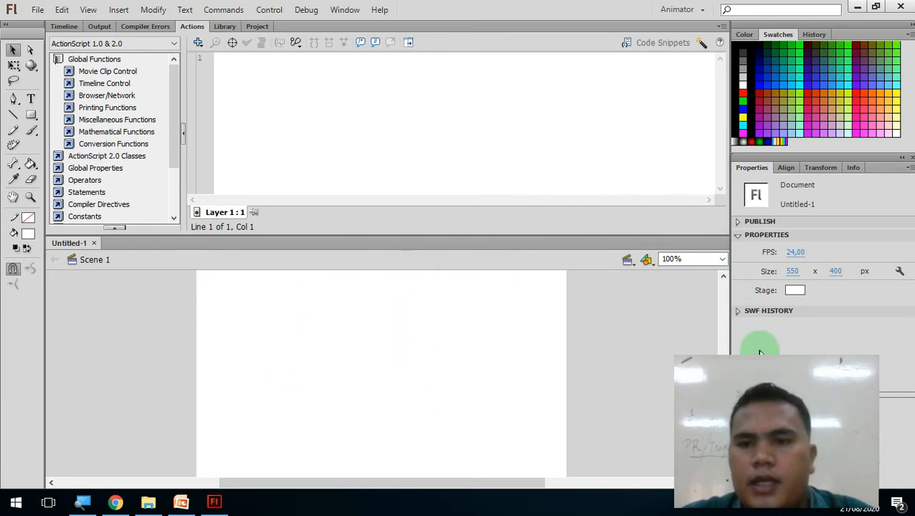
Set the document's stage size to 800 x 600 px and its frame rate to 30 fps.
click(789, 272)
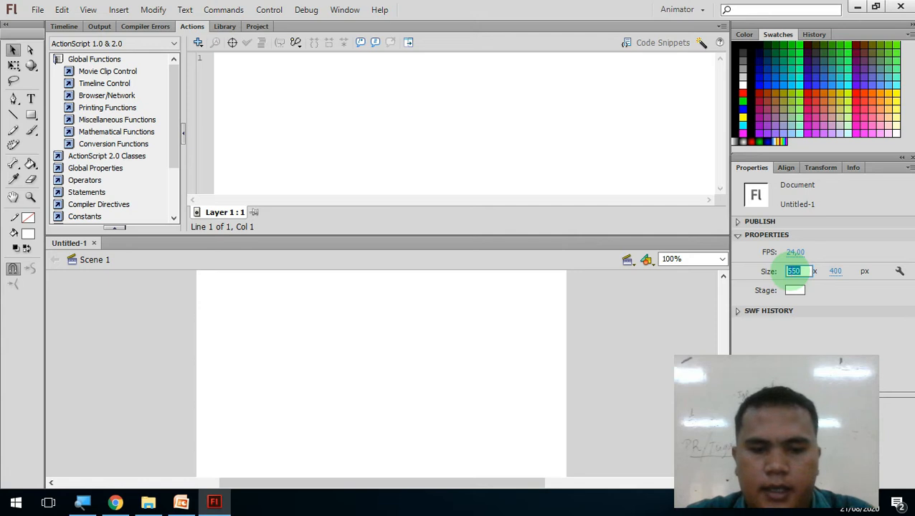
text(800)
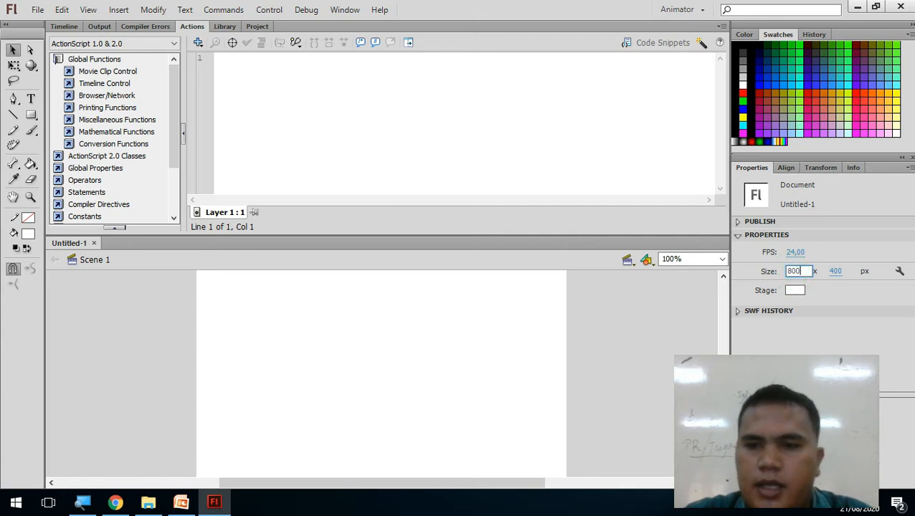
click(835, 271)
text(600)
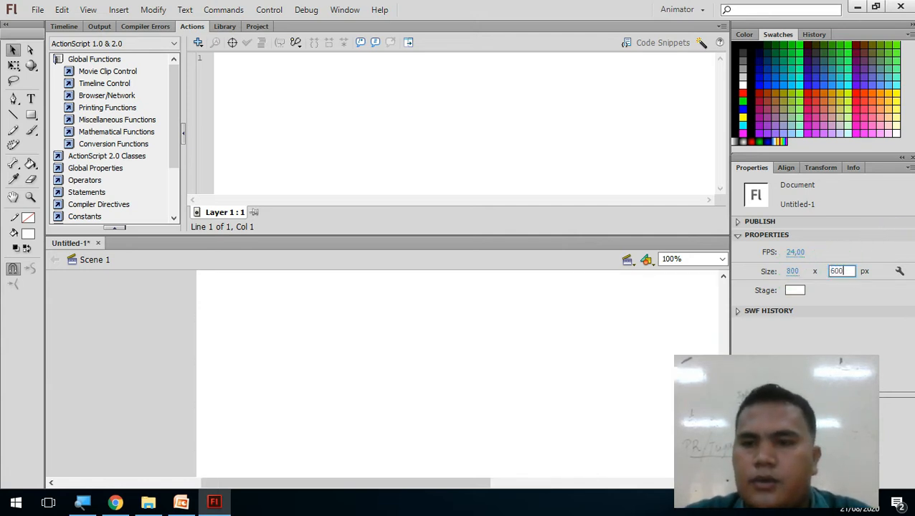
click(787, 253)
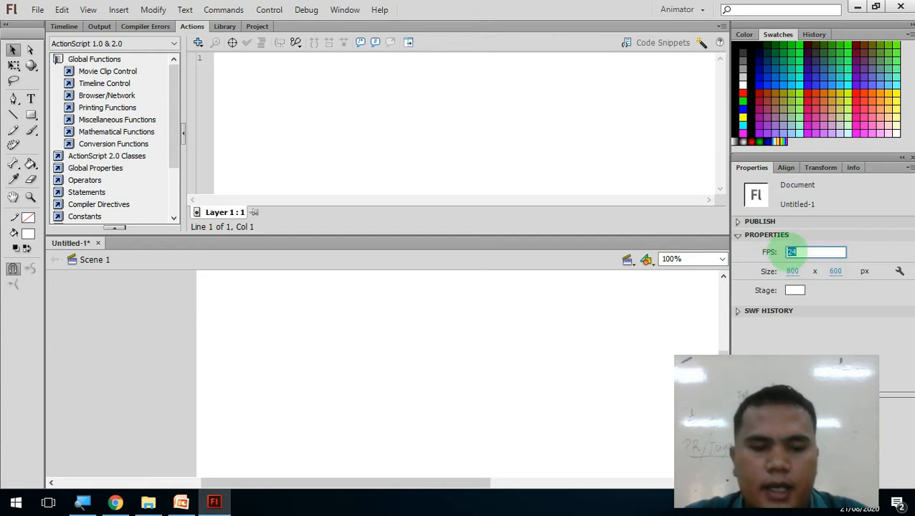
text(30)
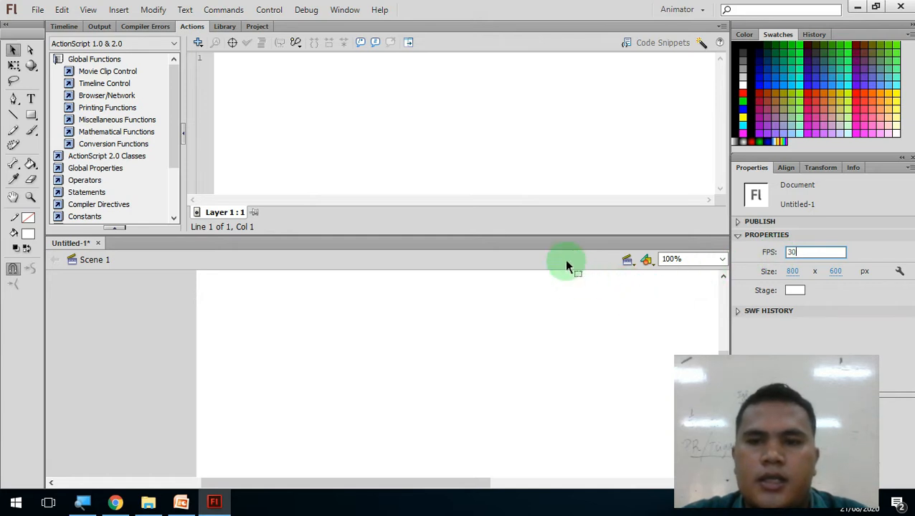
key(Return)
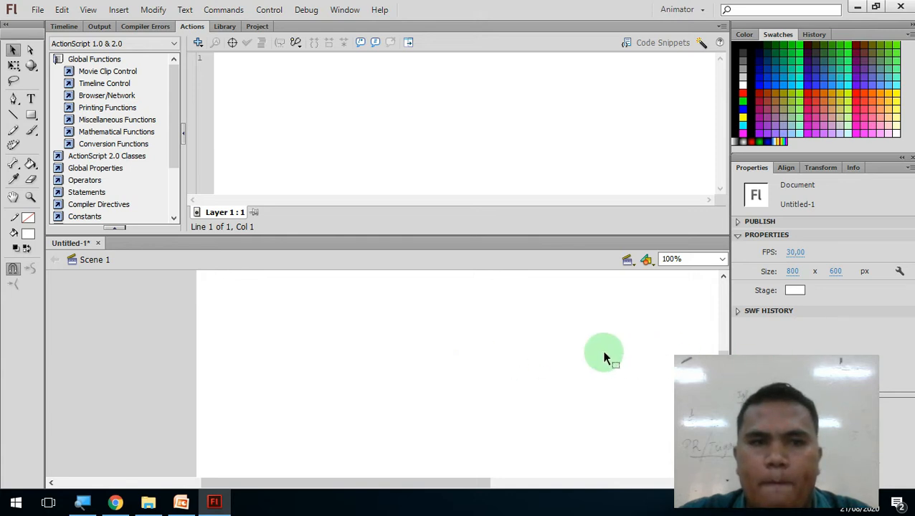
Show the timeline with a reduced height to enlarge the stage area, and keep the stage colour white.
click(63, 27)
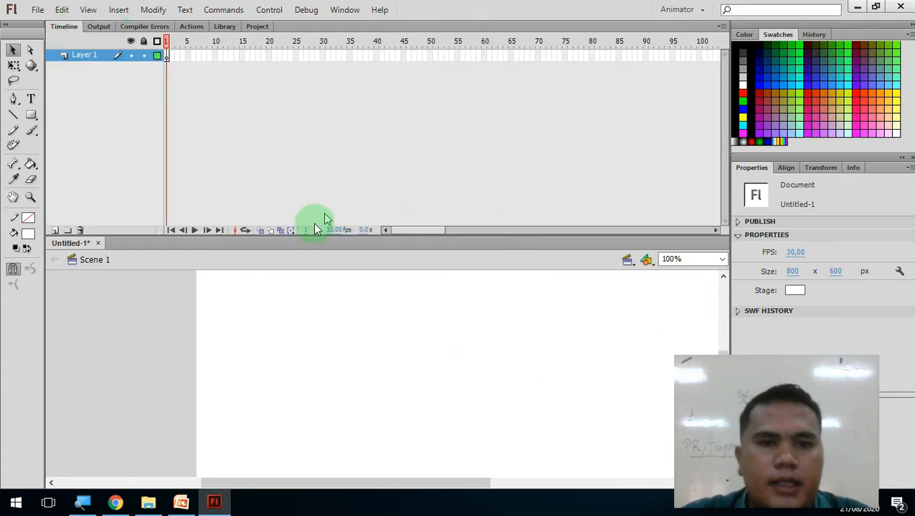
drag(317, 237, 337, 124)
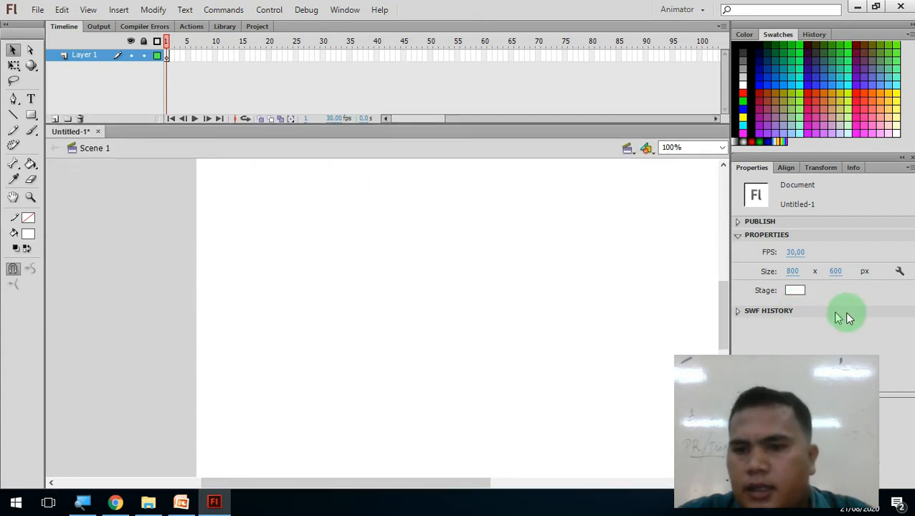
click(794, 290)
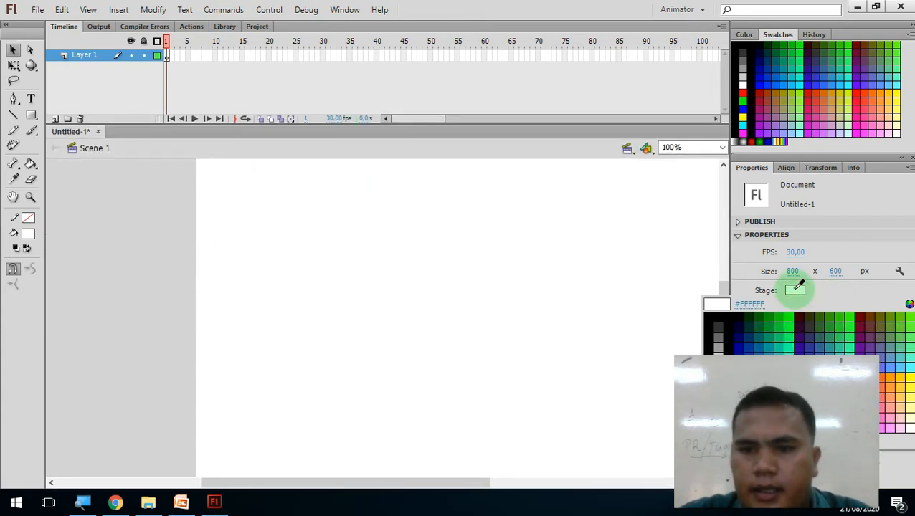
click(911, 420)
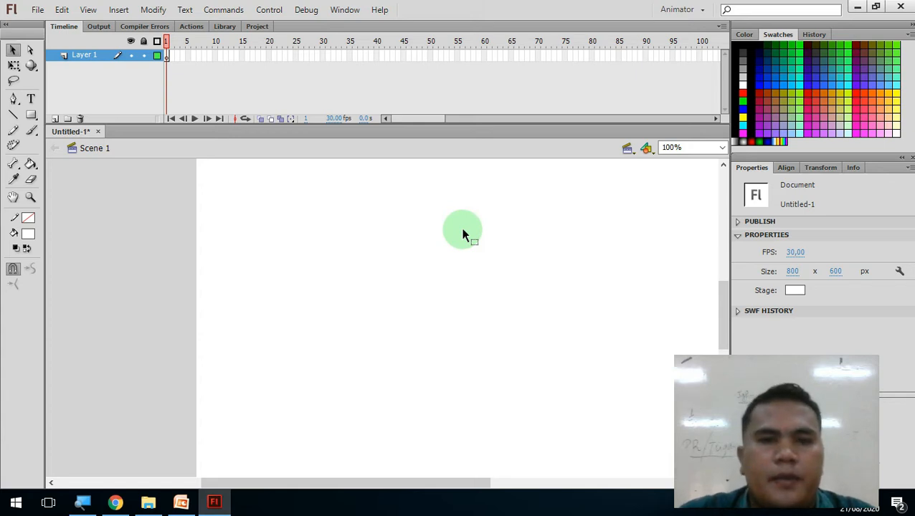
Insert a second scene into the document and check the list of scenes.
click(113, 12)
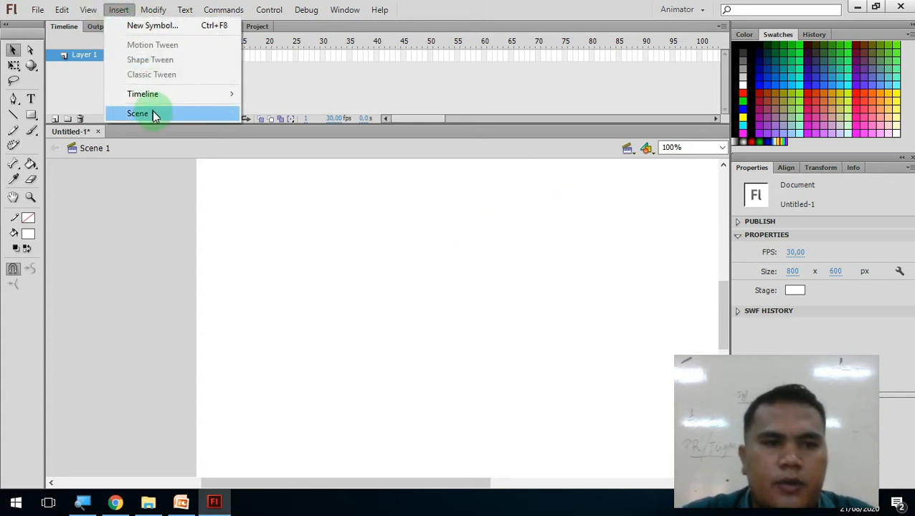
click(628, 152)
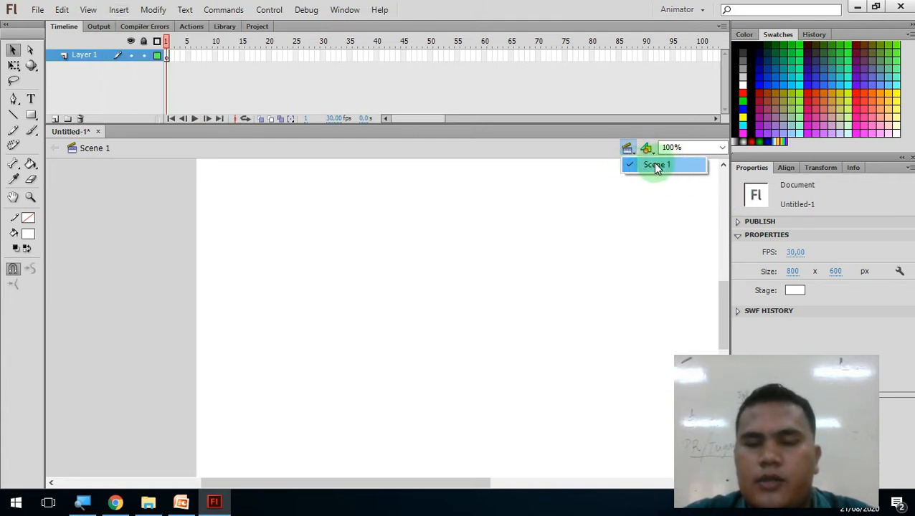
click(119, 10)
click(133, 113)
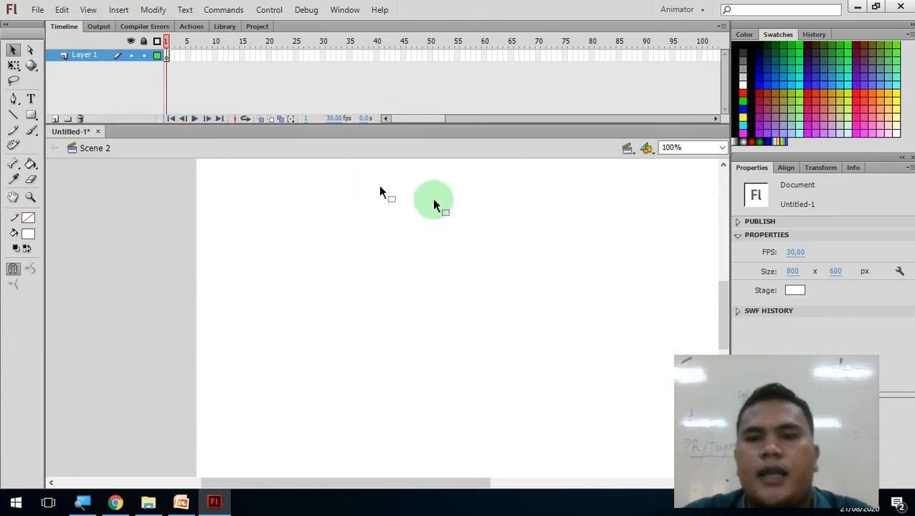
click(626, 152)
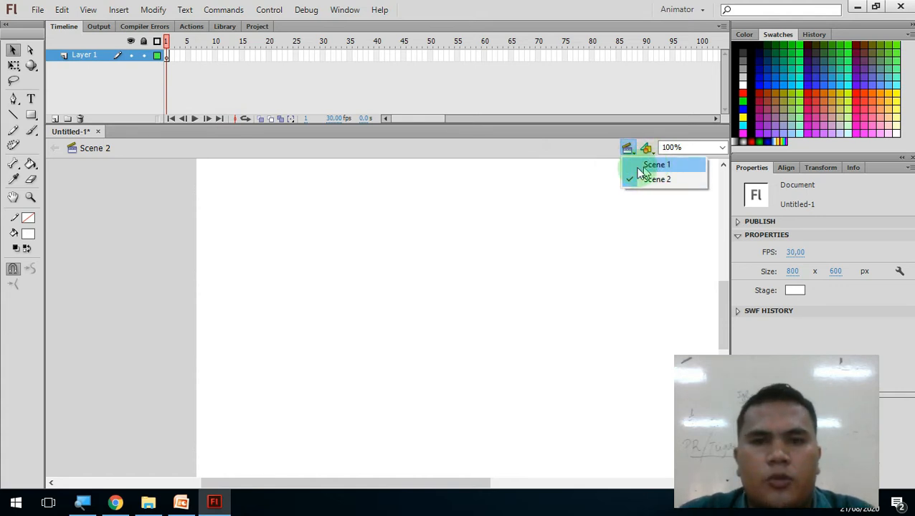
click(493, 229)
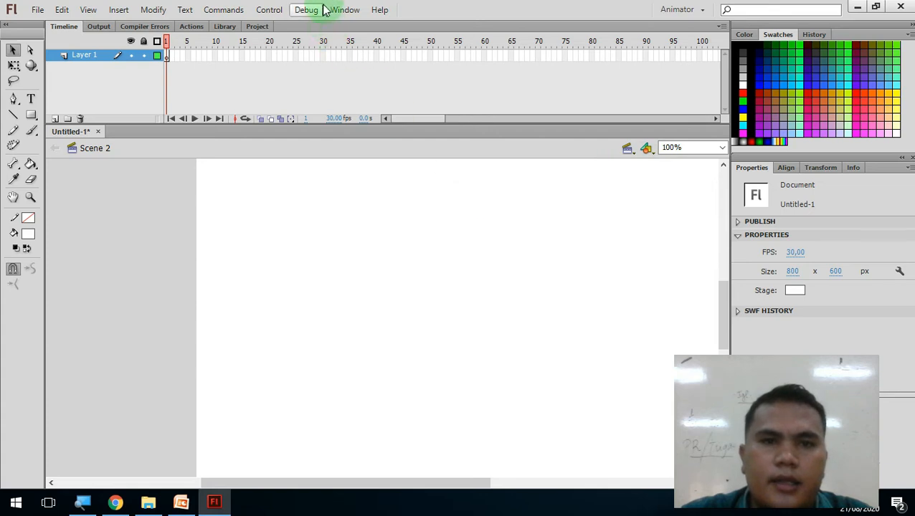
Open the Scene manager and add a third scene to the document.
click(346, 9)
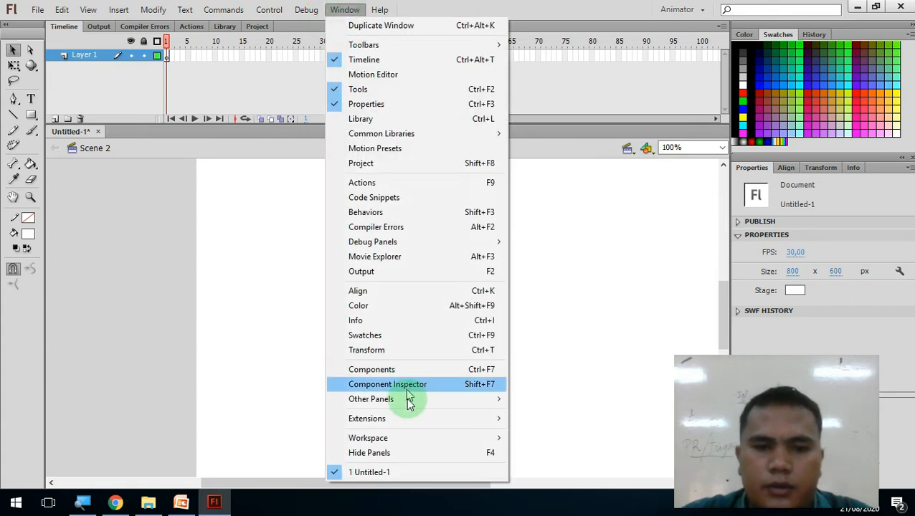
mouse_move(412, 400)
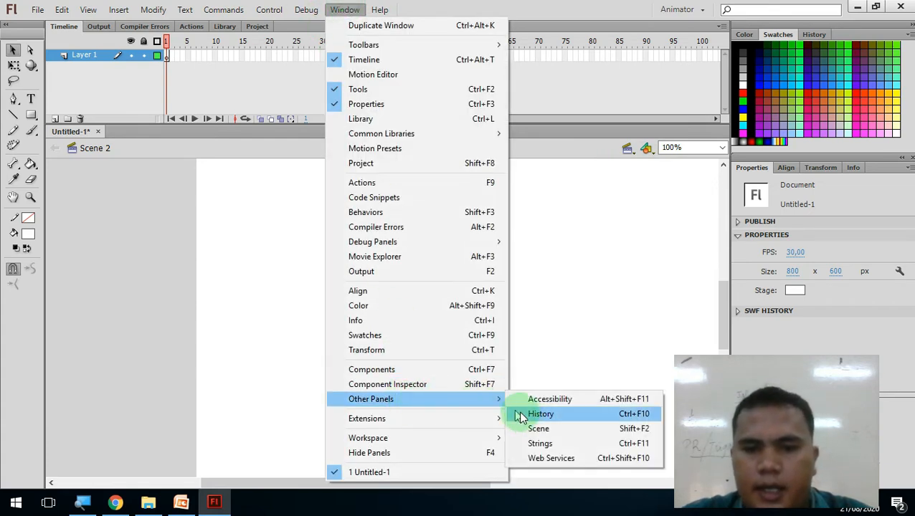
click(565, 429)
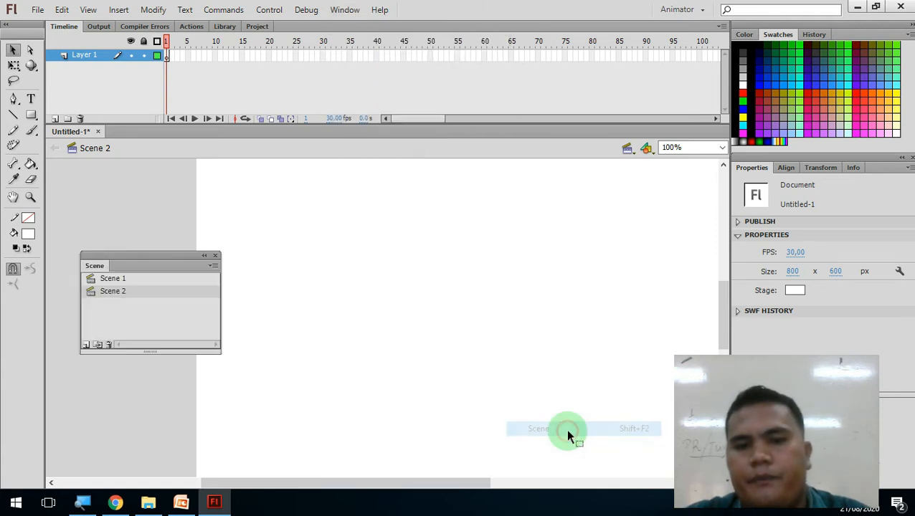
click(86, 344)
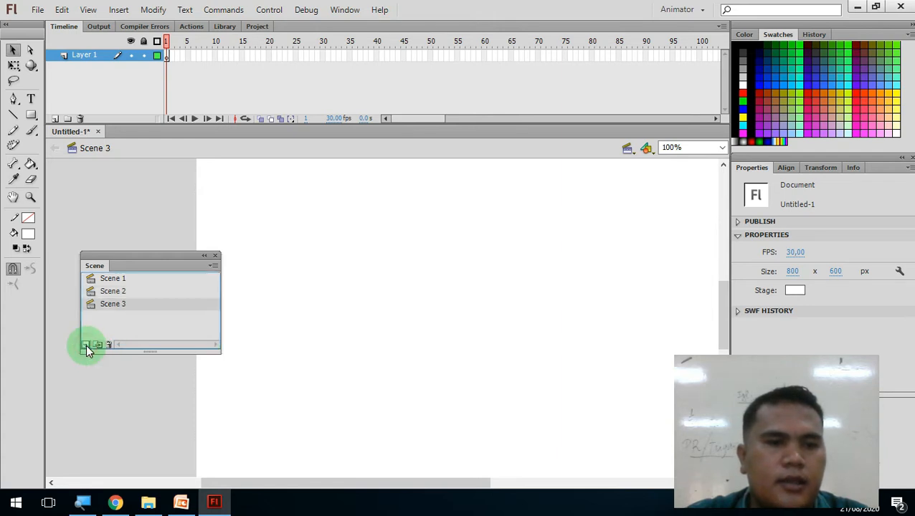
Rename Scene 1 as "loading" and Scene 2 as "menu".
click(126, 283)
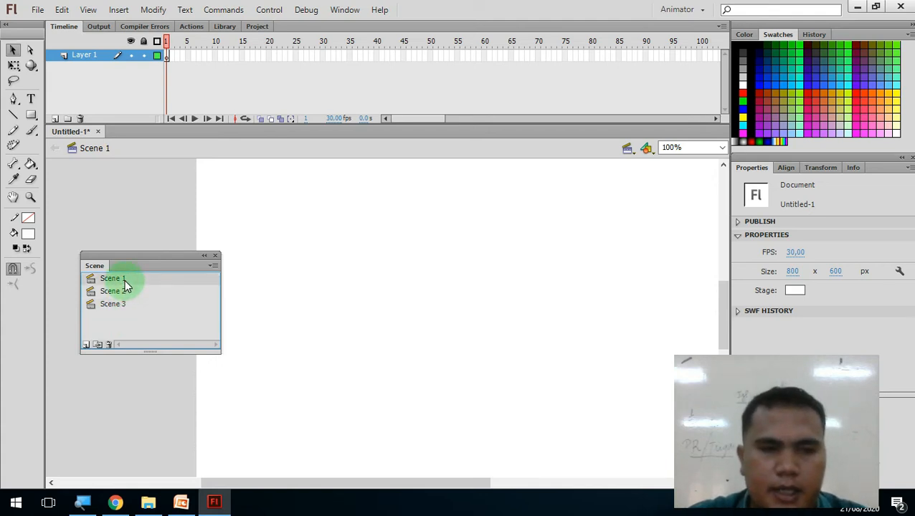
double_click(125, 281)
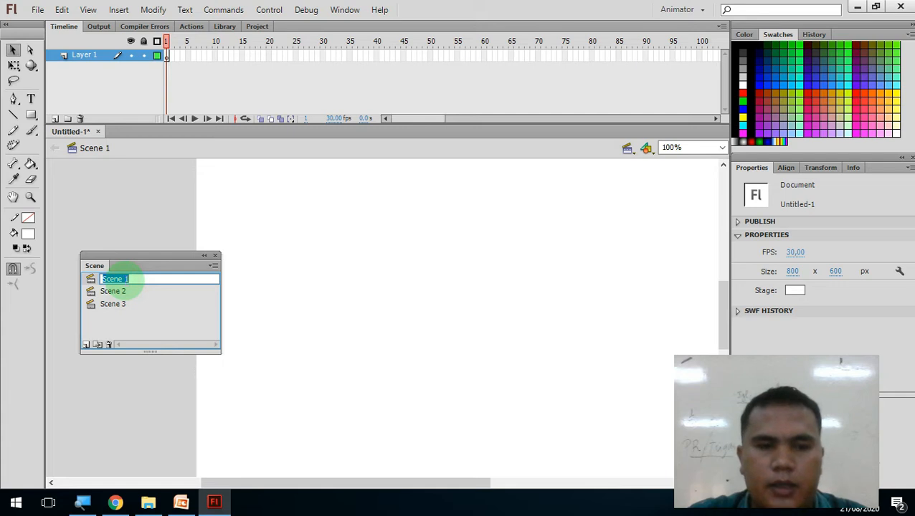
text(loading)
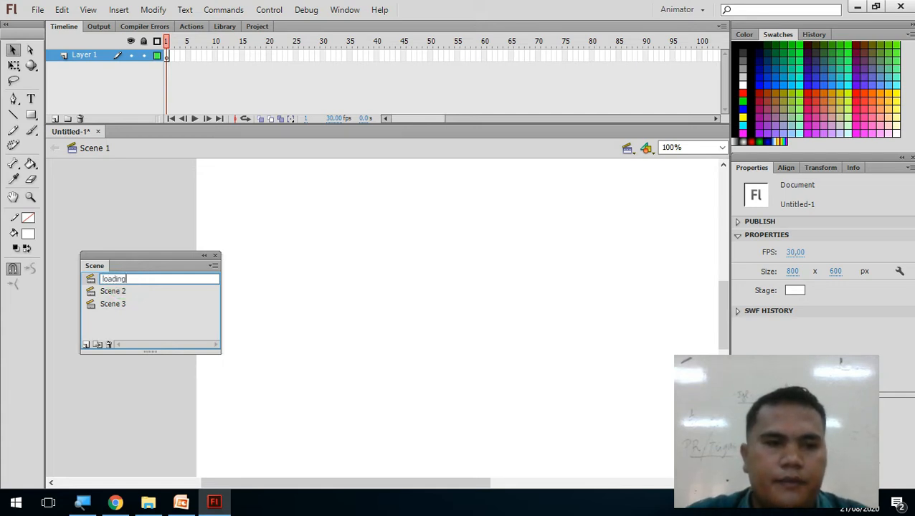
click(121, 291)
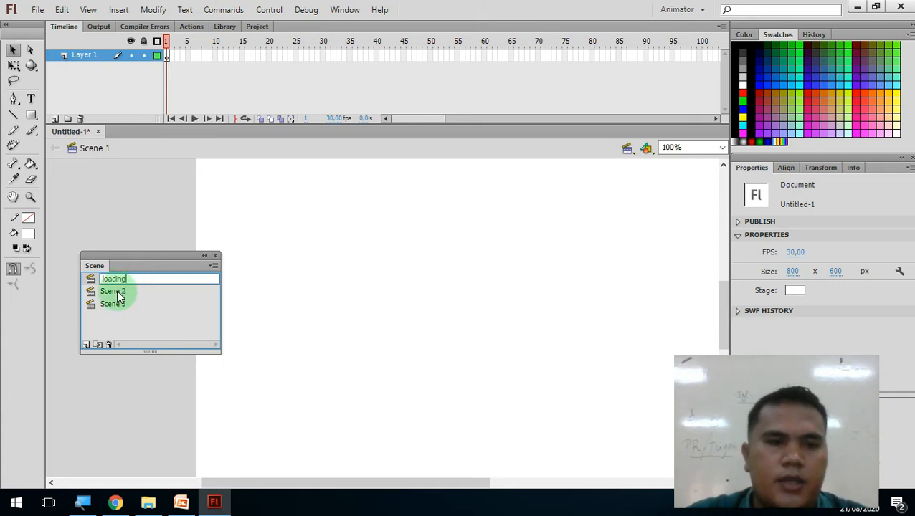
double_click(119, 293)
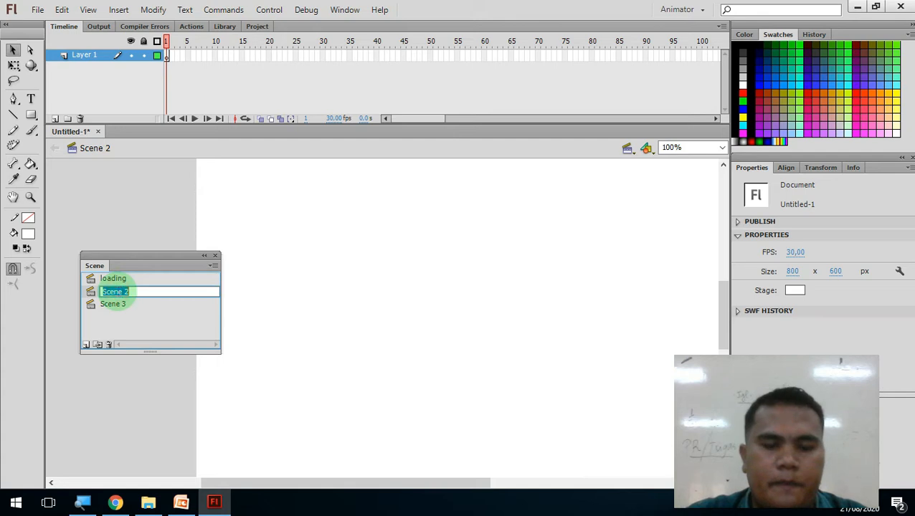
text(menu)
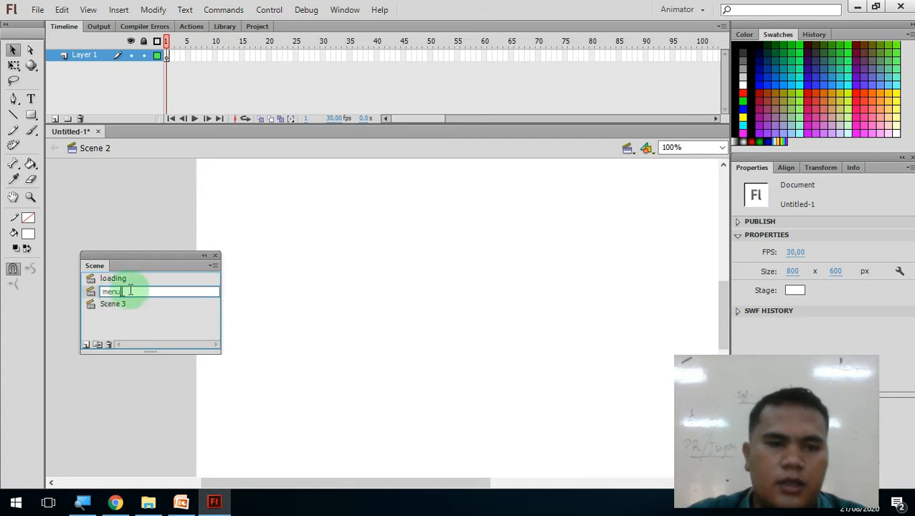
Rename Scene 3 as "kompetensi dasar".
click(122, 306)
double_click(122, 307)
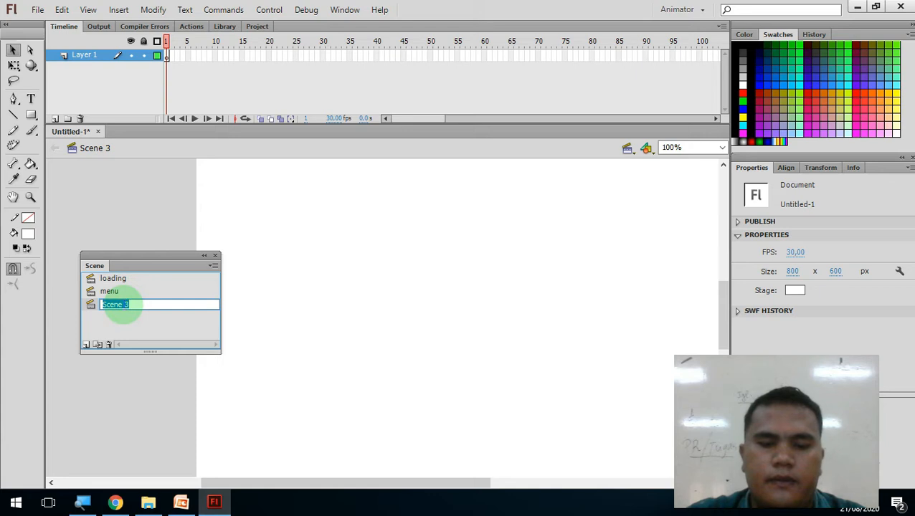
text(kompeten)
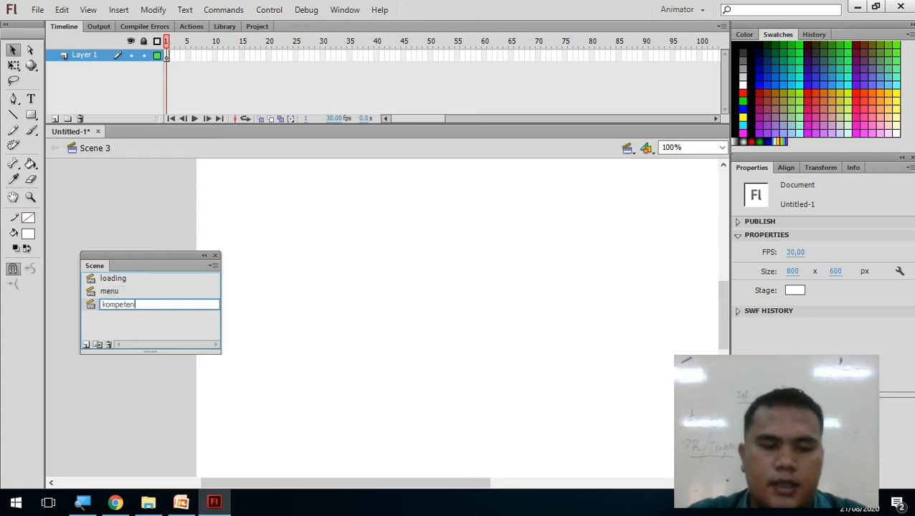
text(si)
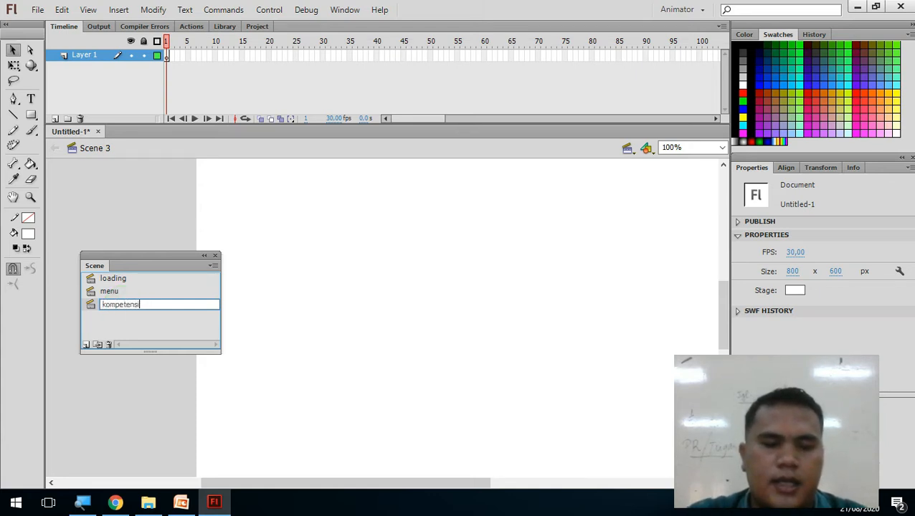
text( daa)
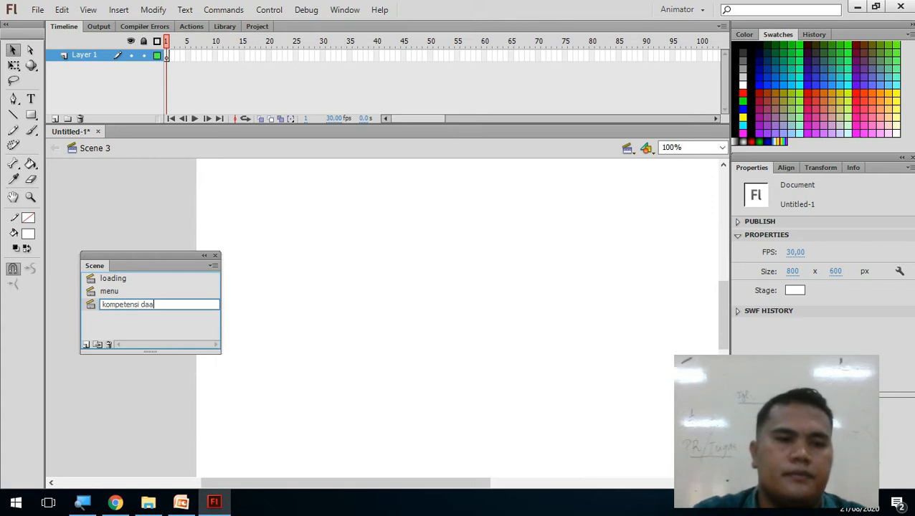
text(sasar)
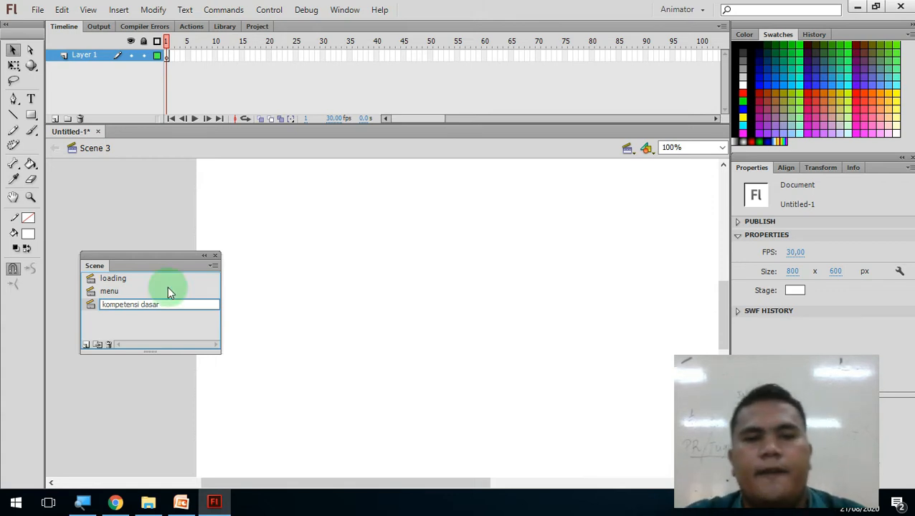
Commit the third scene's new name and close the Scene manager.
click(238, 267)
drag(160, 278, 125, 310)
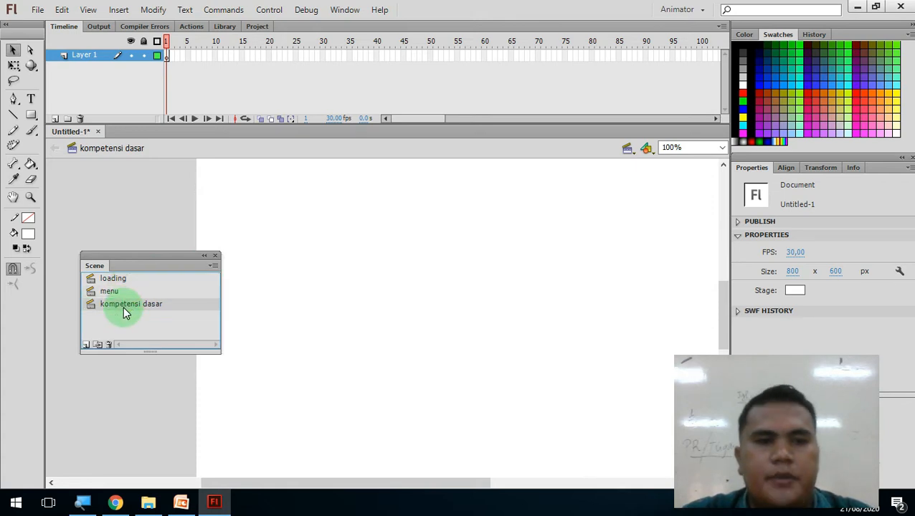
click(216, 257)
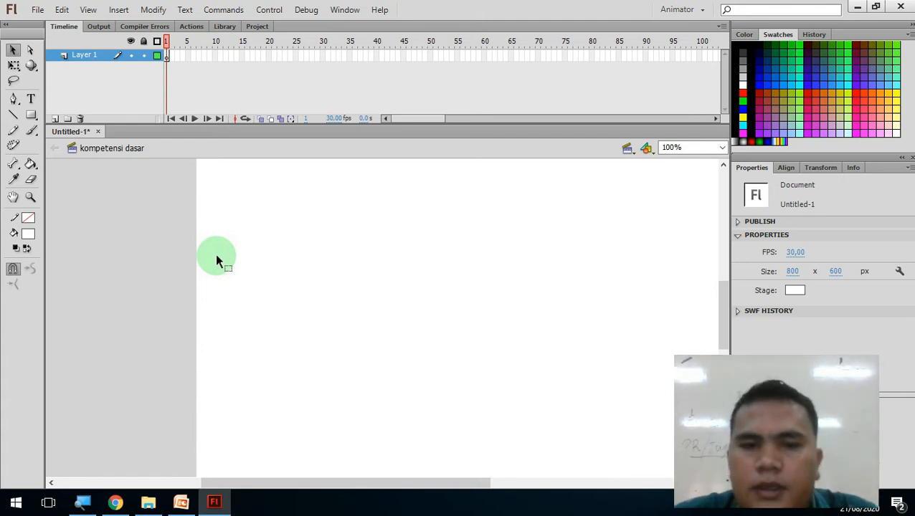
Fit the stage in the window and switch to the "loading" scene.
click(628, 151)
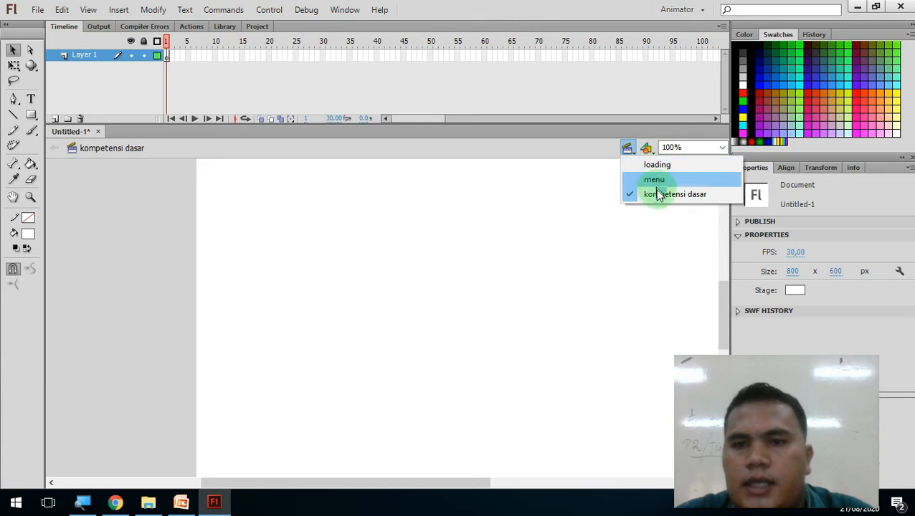
click(601, 159)
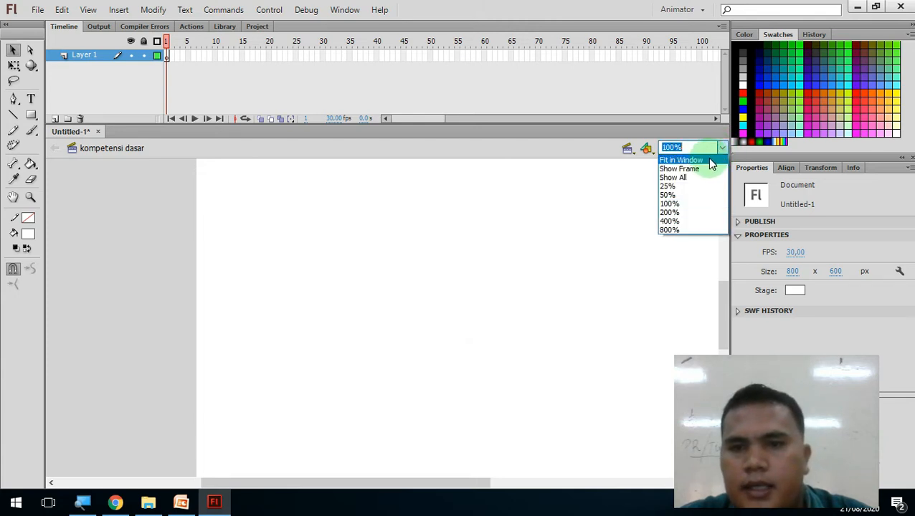
click(708, 161)
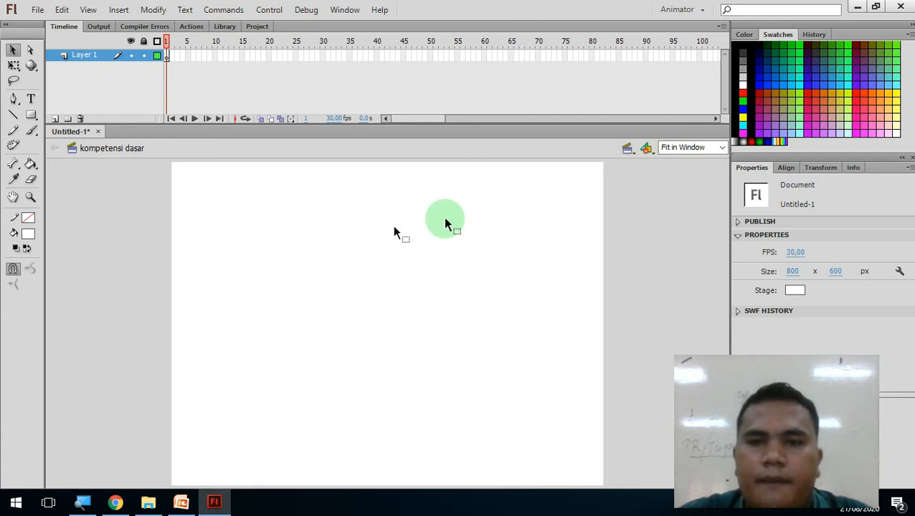
click(628, 149)
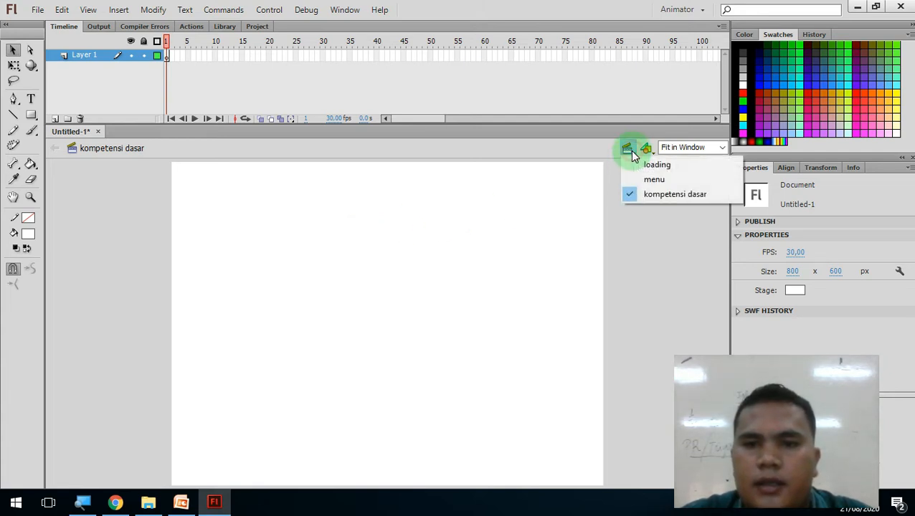
click(688, 166)
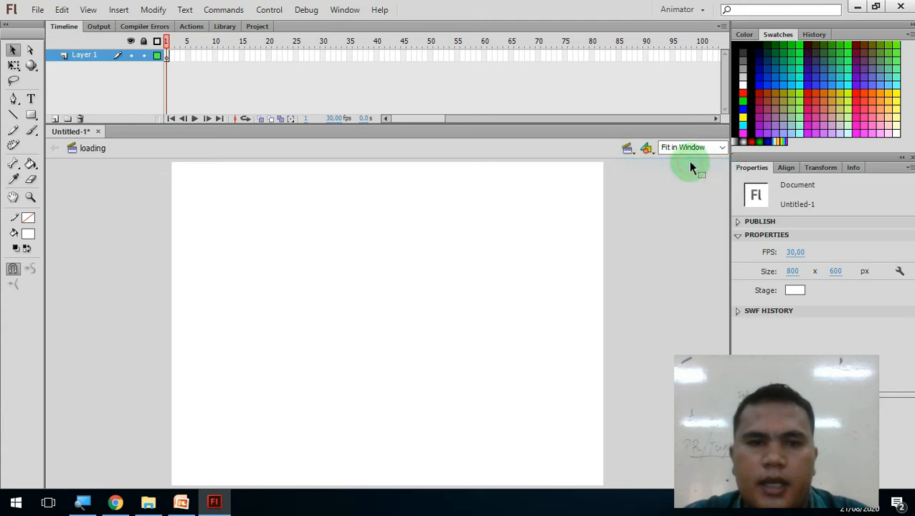
Draw a red rectangle without a stroke, about 727 x 37 px, across the lower part of the stage as a loading bar.
click(32, 116)
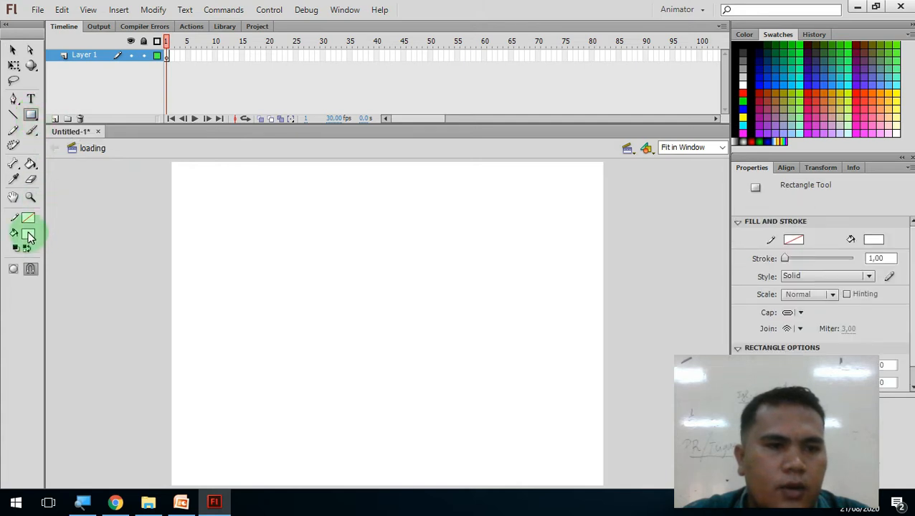
click(28, 234)
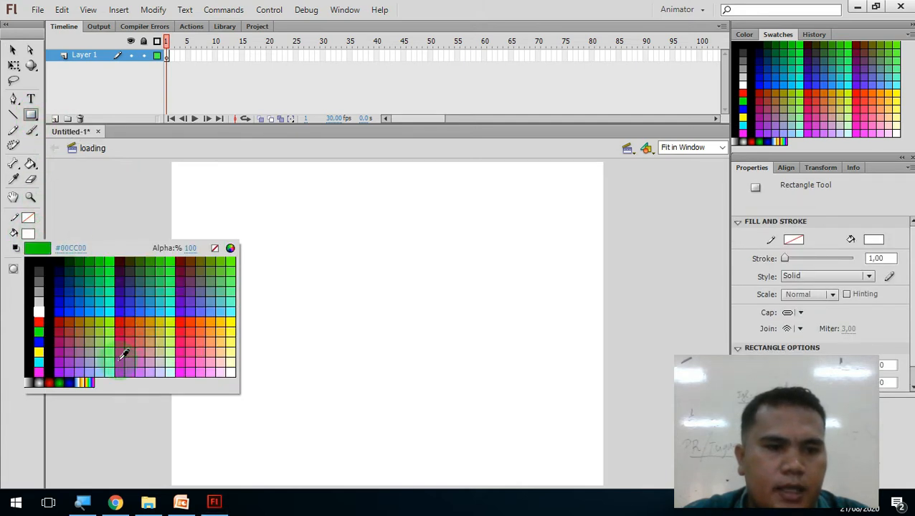
click(41, 322)
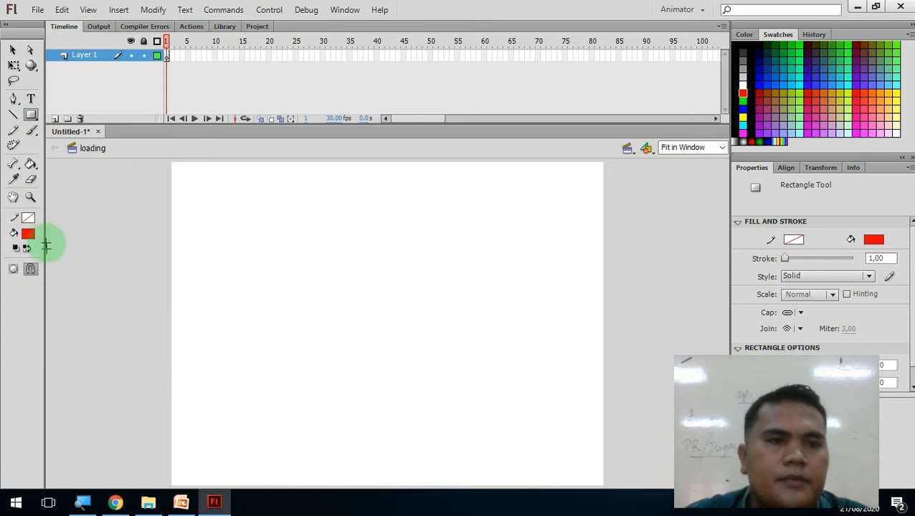
click(29, 221)
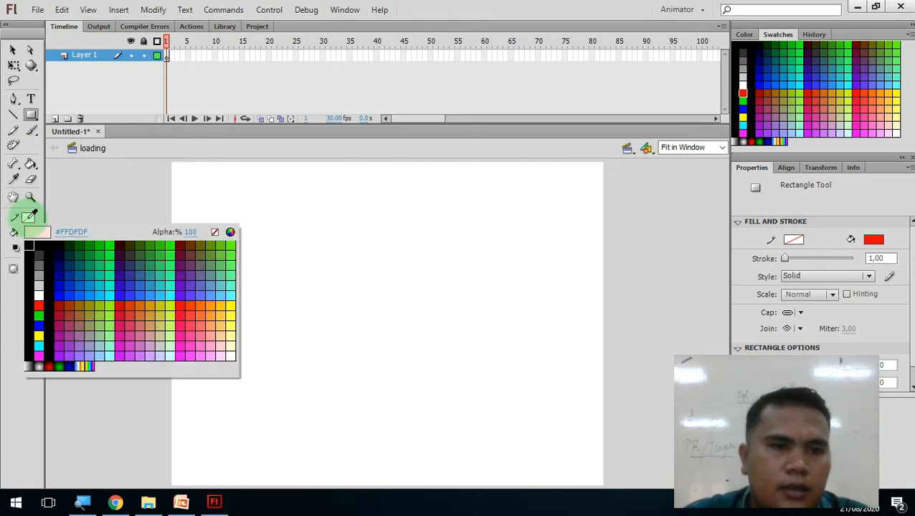
click(214, 233)
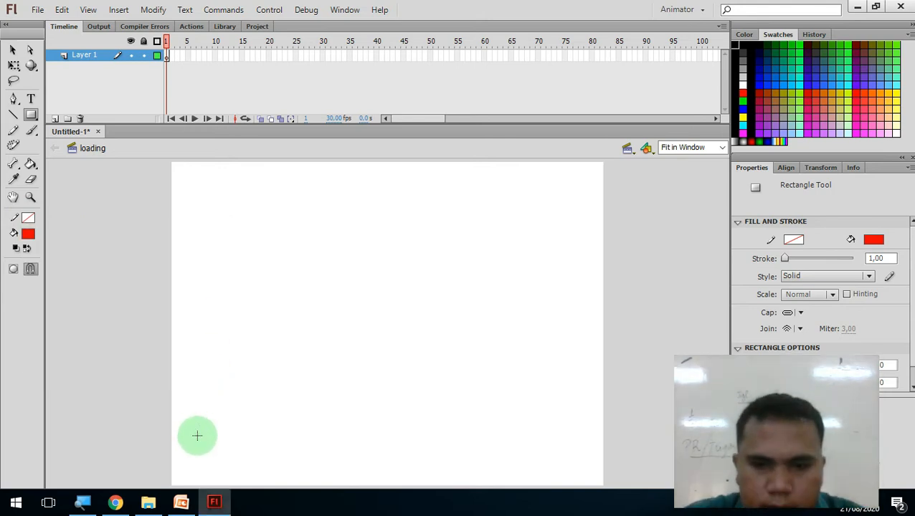
drag(196, 421, 588, 441)
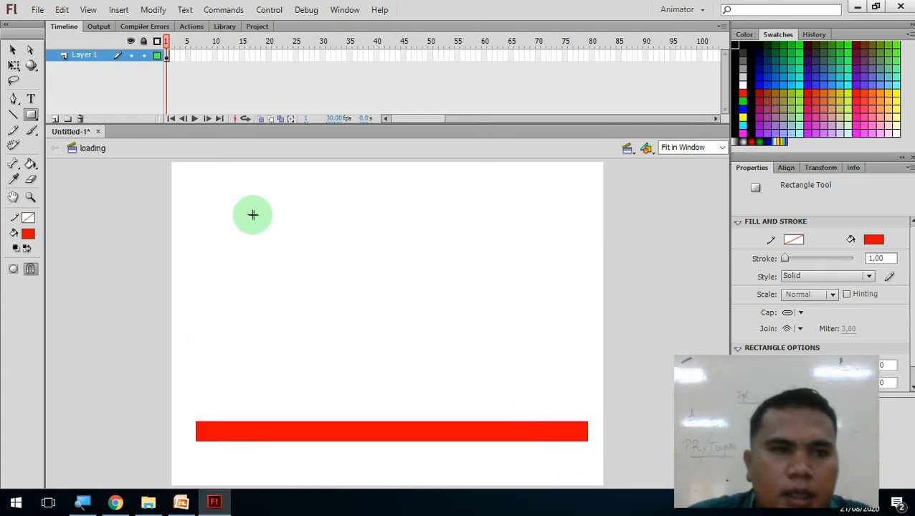
Create a motion tween on the bar's frame, converting the bar to a symbol, and shorten the tween span to frame 1.
click(14, 50)
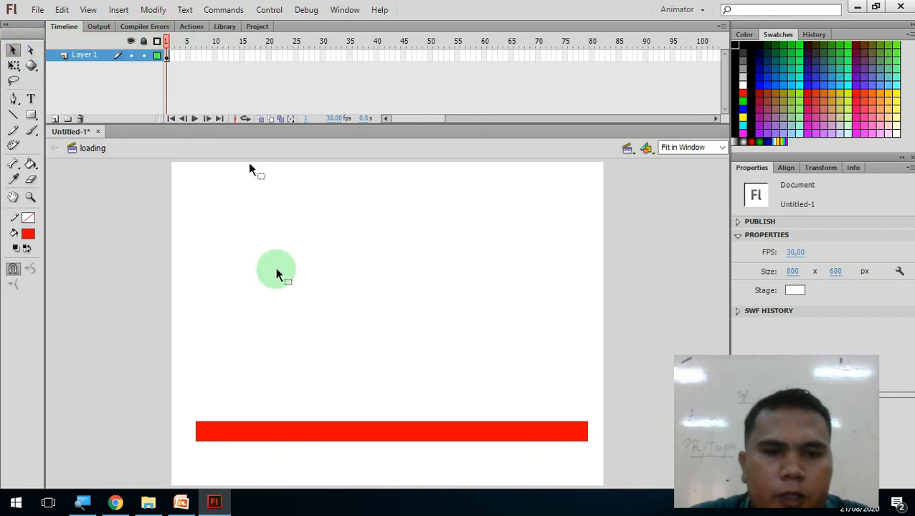
right_click(165, 56)
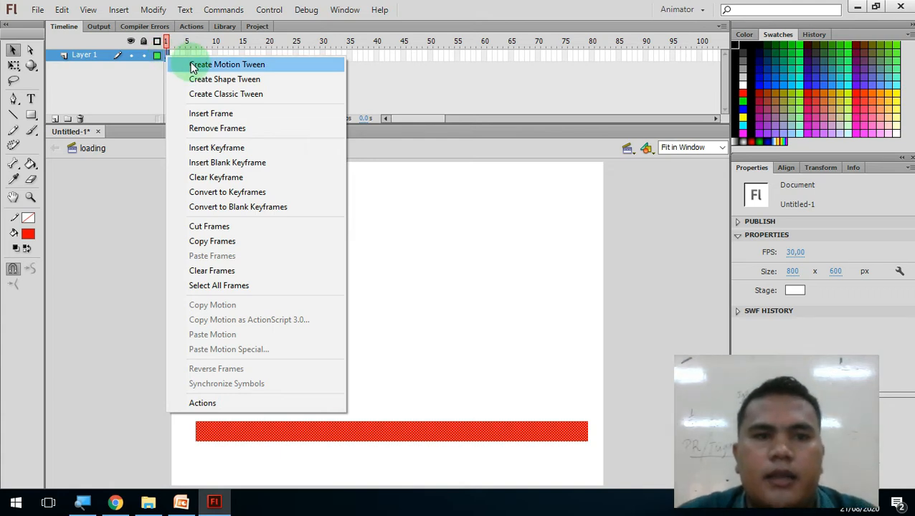
click(226, 65)
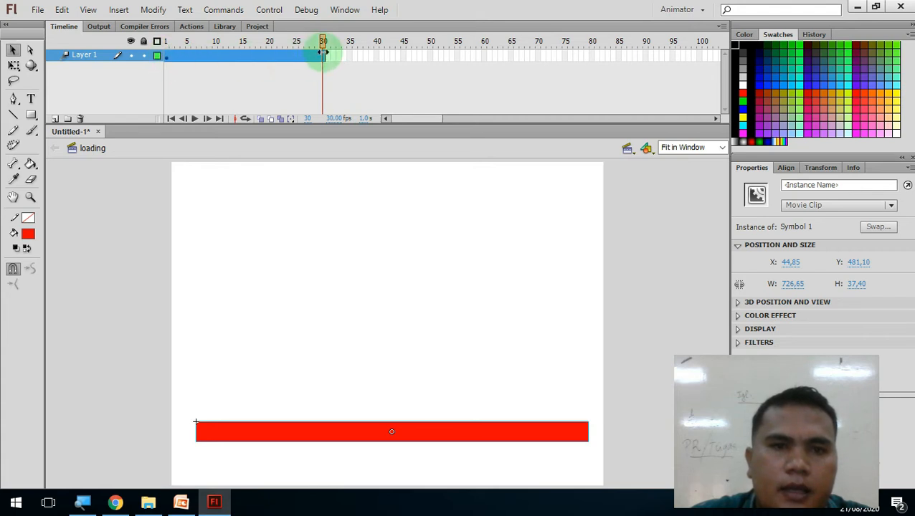
drag(323, 53, 172, 57)
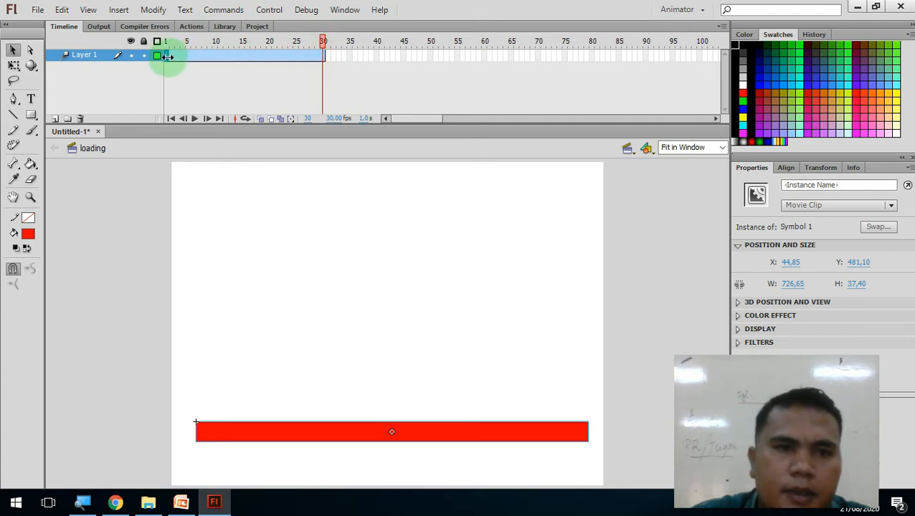
click(167, 56)
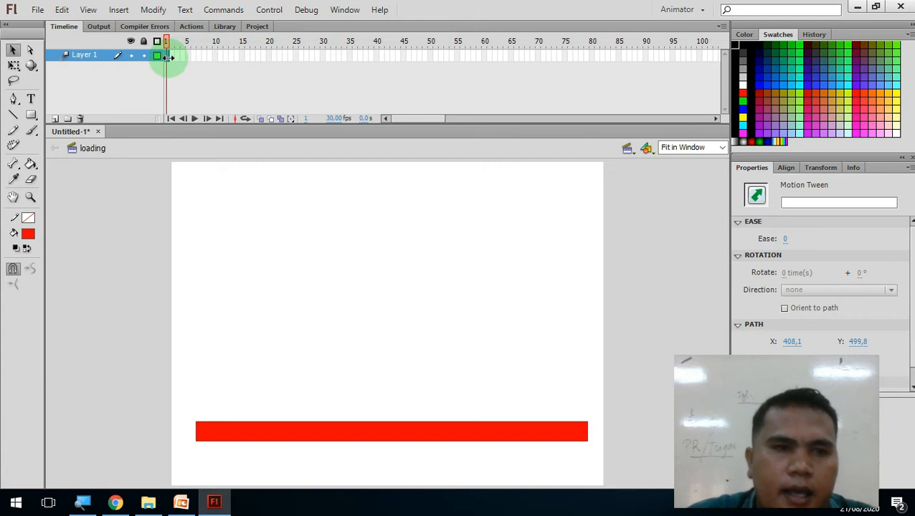
Move the bar's transformation point to the middle of its left edge with the Free Transform tool.
click(15, 67)
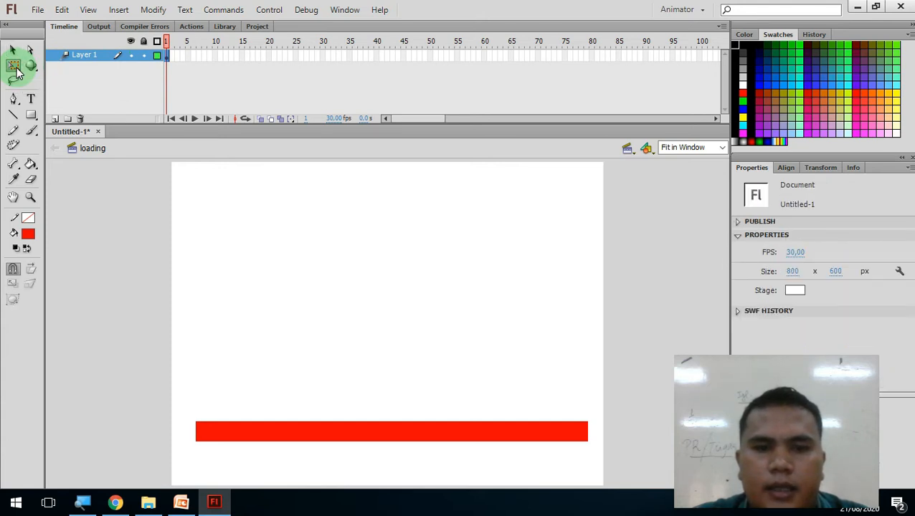
click(367, 431)
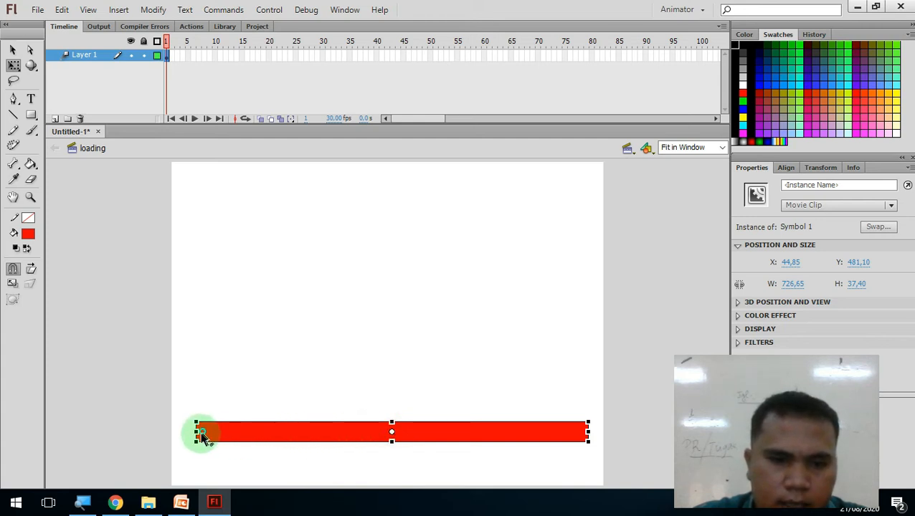
drag(197, 435, 197, 432)
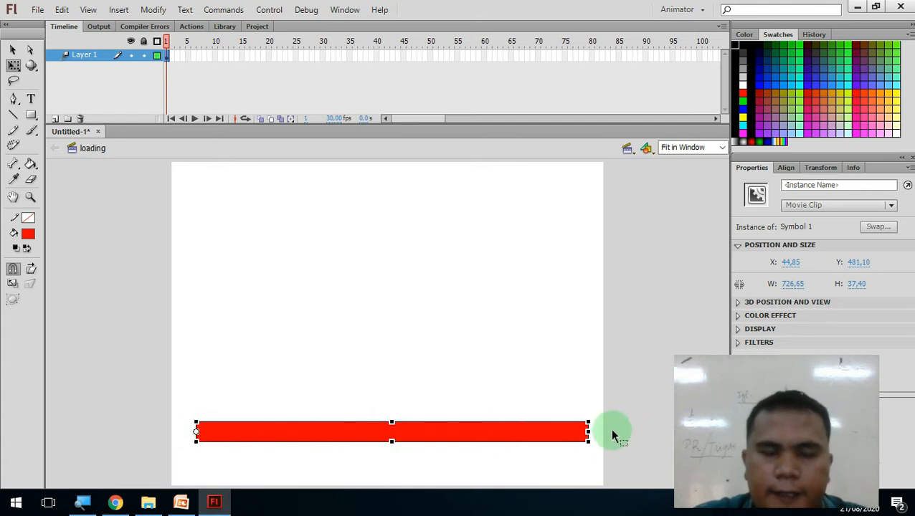
Shrink the bar in frame 1 to about 15 px wide, keeping its left edge fixed.
drag(589, 435, 547, 435)
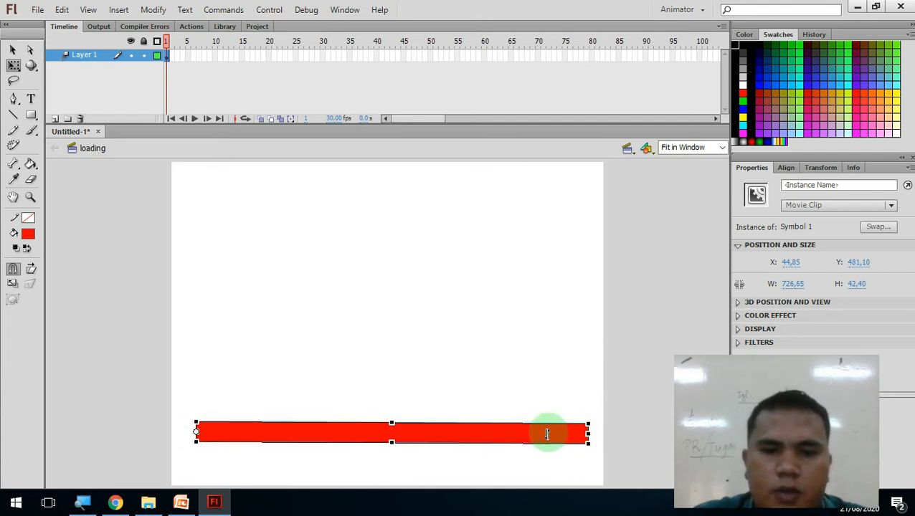
key(ctrl+z)
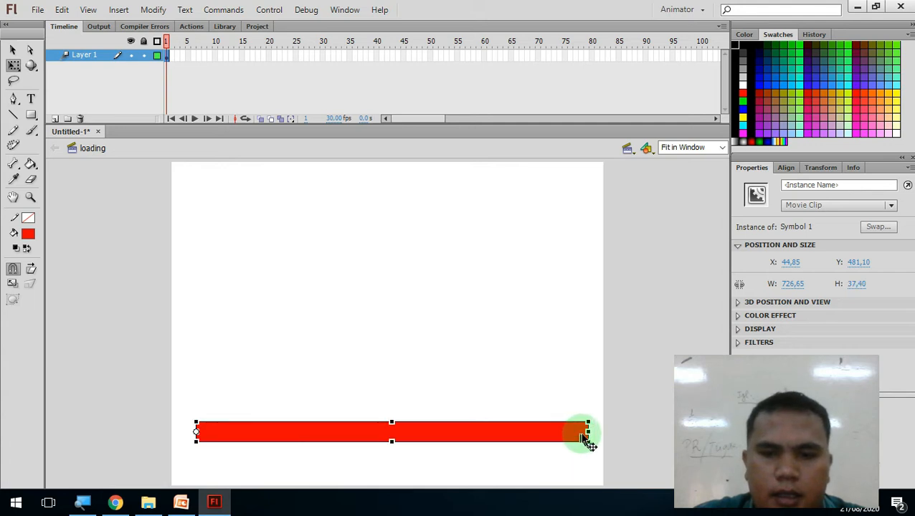
drag(587, 431, 200, 433)
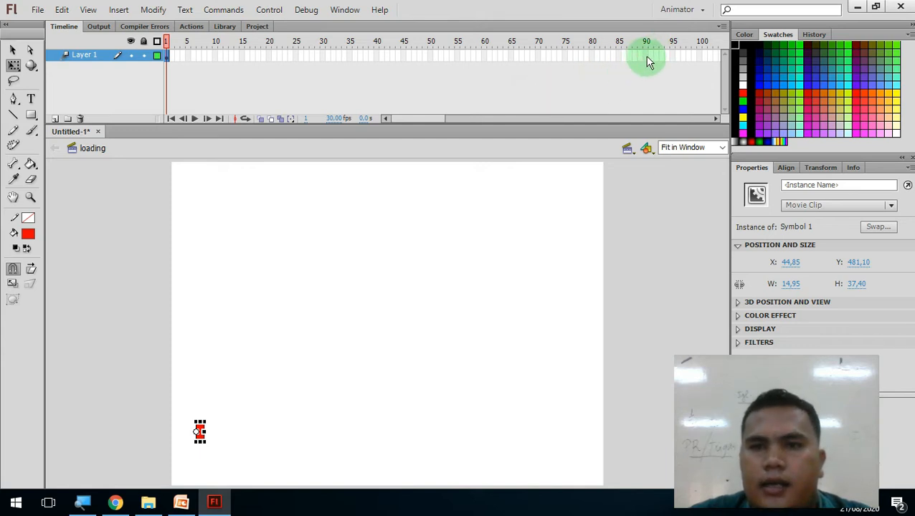
Insert a Scale keyframe at frame 101 of Layer 1.
right_click(704, 56)
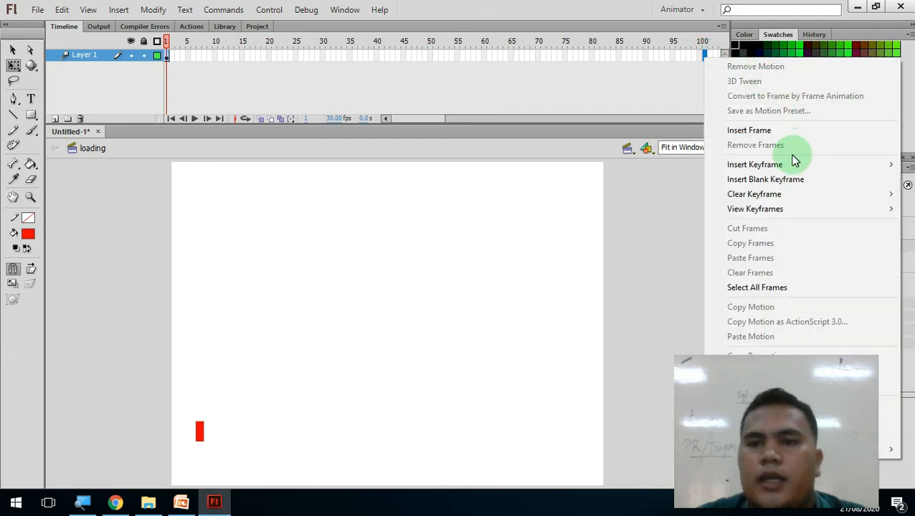
mouse_move(789, 167)
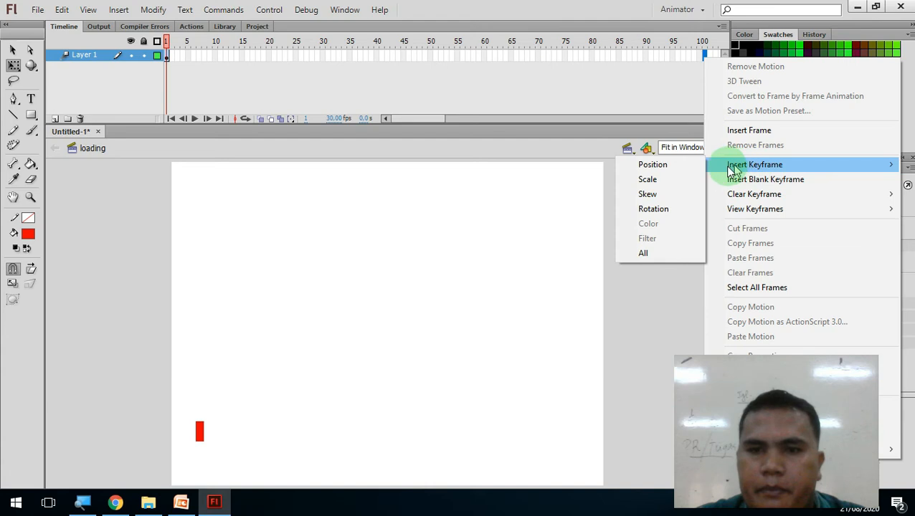
click(658, 179)
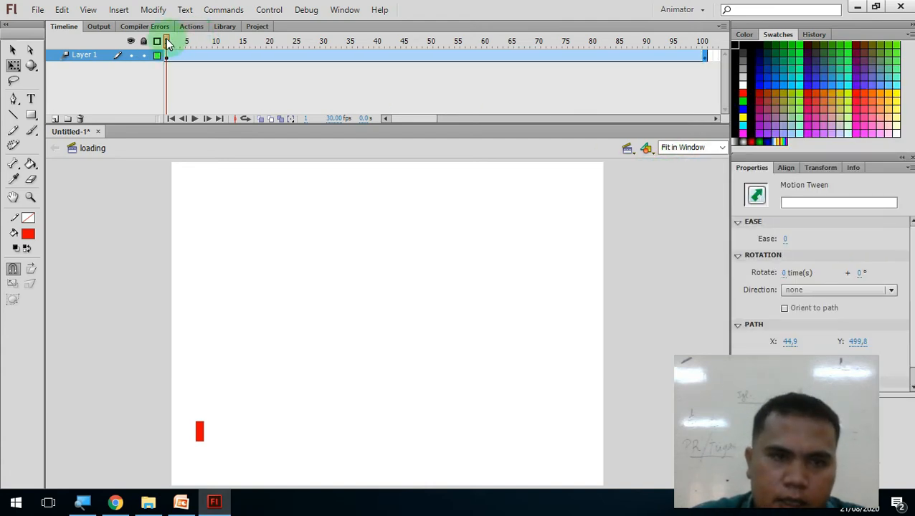
Stretch the bar at frame 101 to about 720 px wide towards the right side of the stage.
click(705, 49)
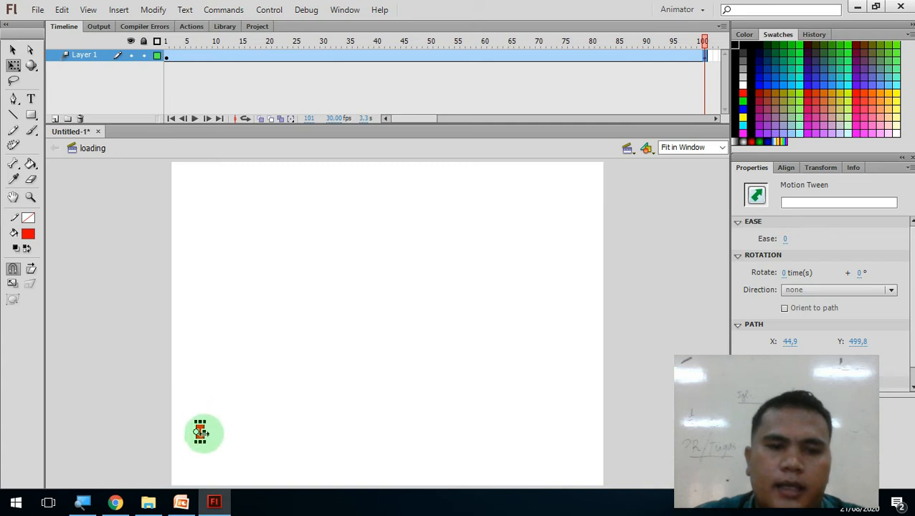
drag(201, 430, 586, 432)
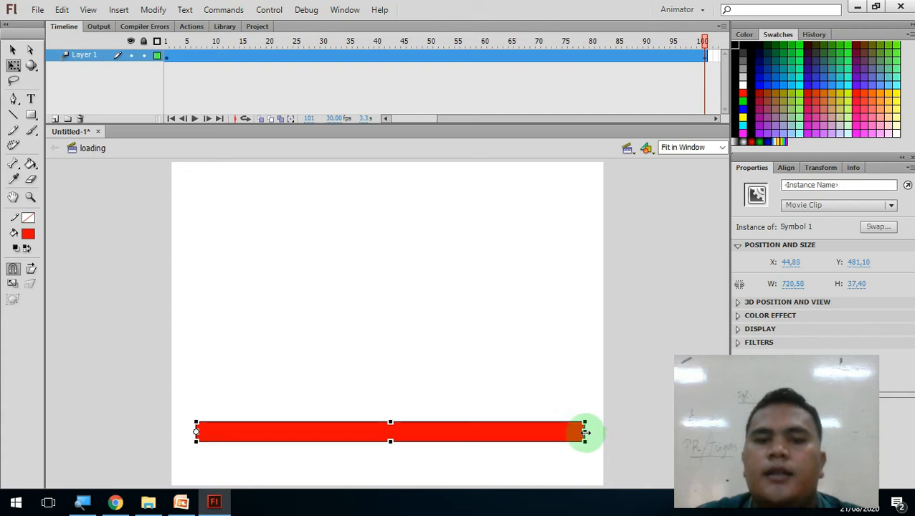
click(408, 351)
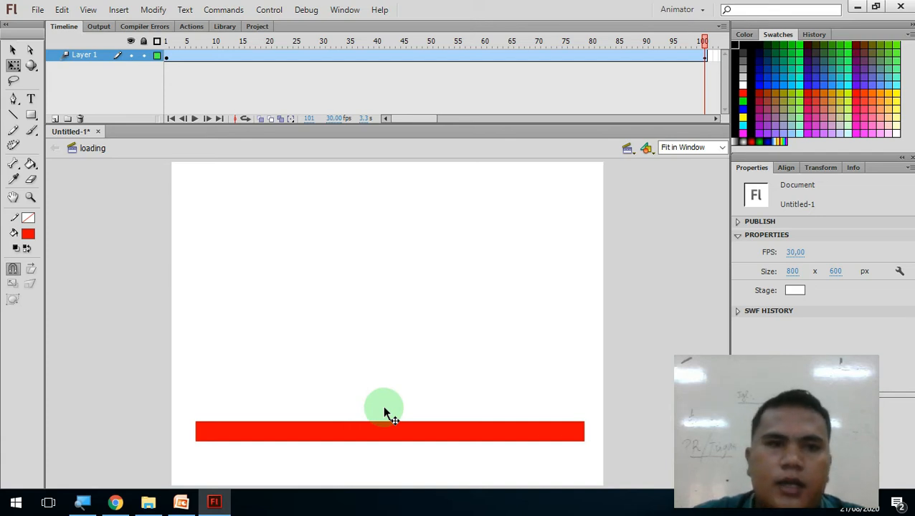
Test the movie to preview the loading bar animation, and close the preview window.
click(270, 12)
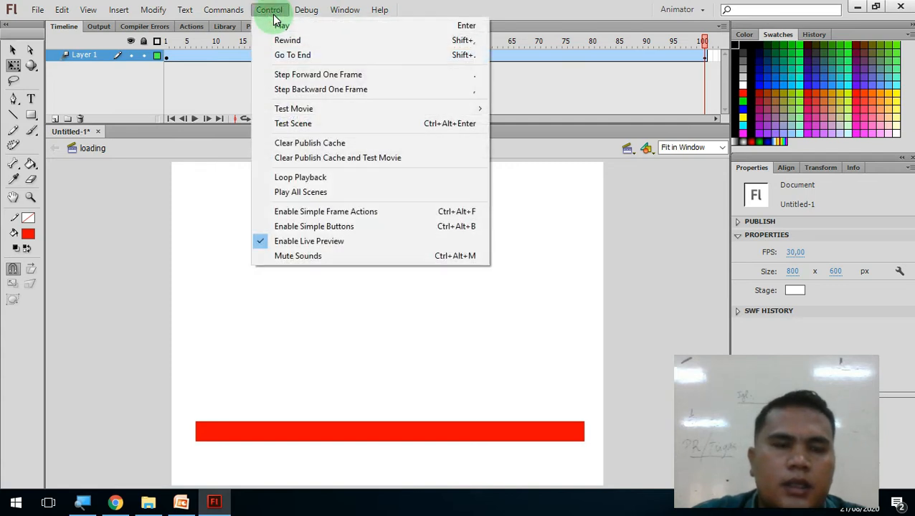
click(459, 12)
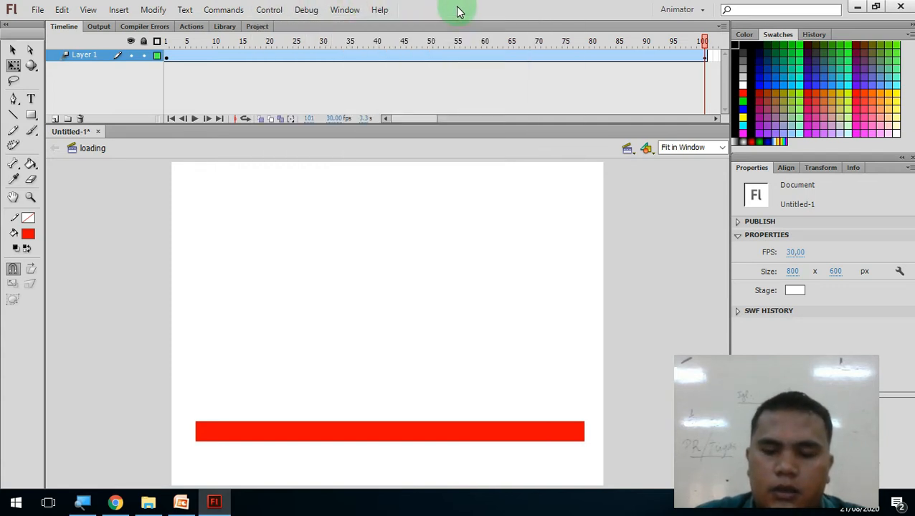
key(ctrl+Return)
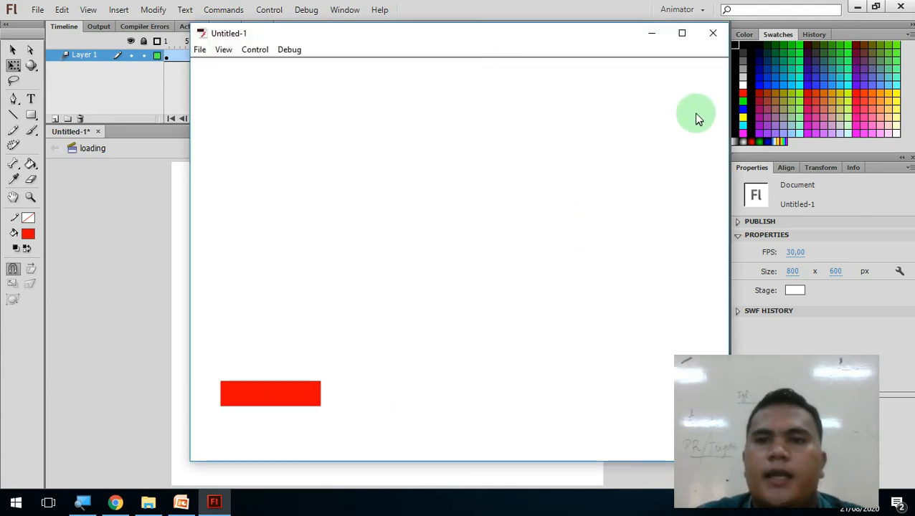
click(712, 34)
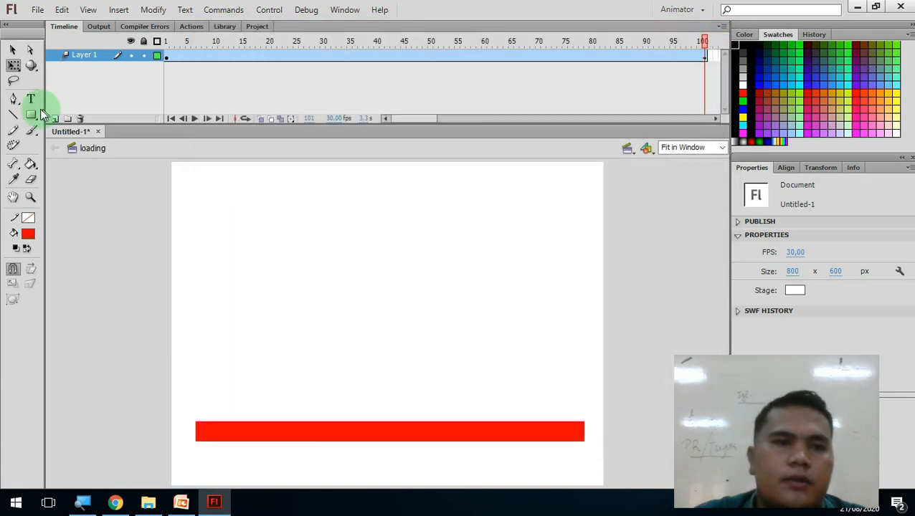
Insert a new layer above Layer 1 and add the text "Loading..." just above the left end of the red bar.
right_click(96, 58)
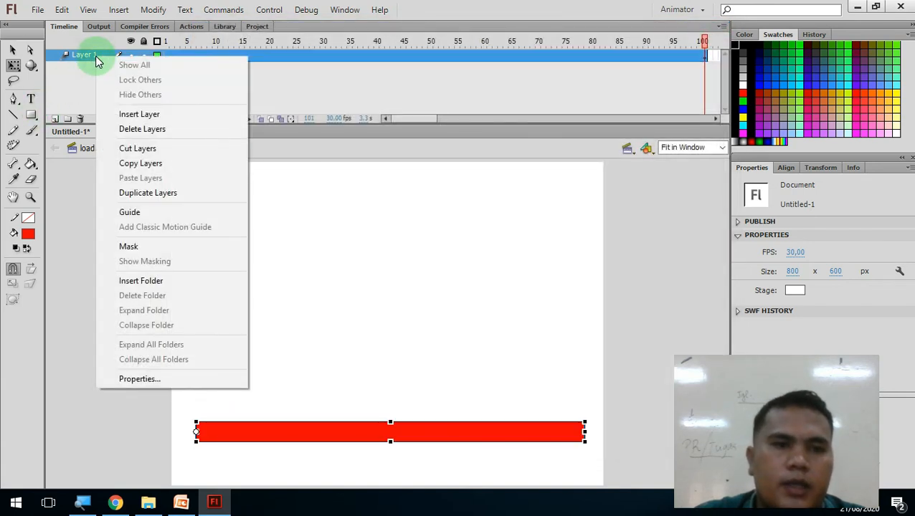
click(137, 114)
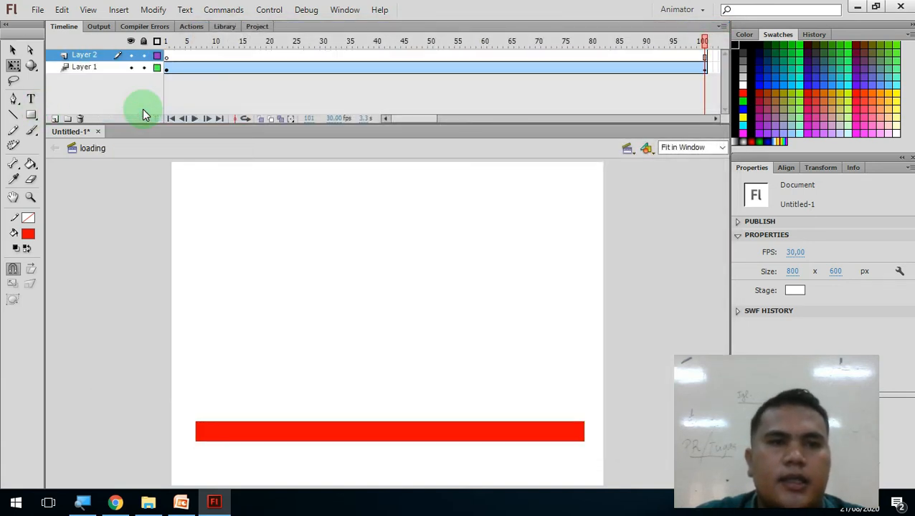
click(31, 99)
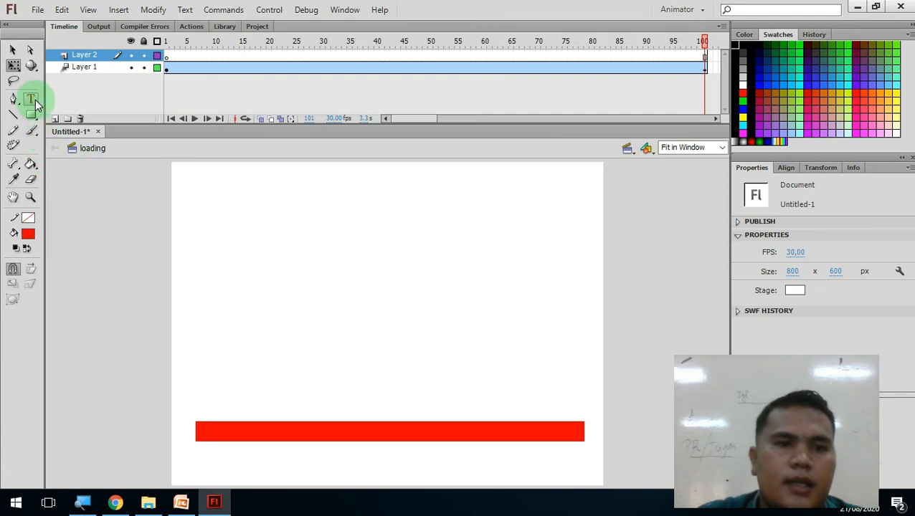
click(200, 394)
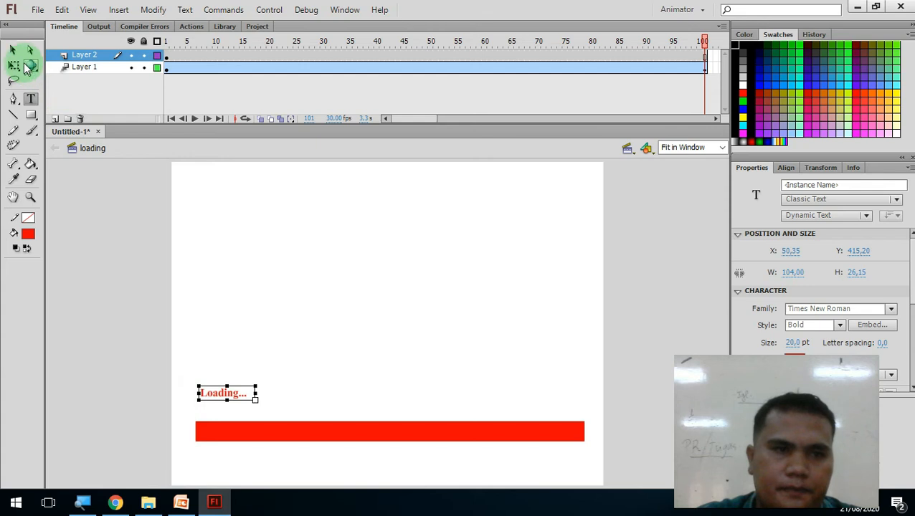
click(16, 58)
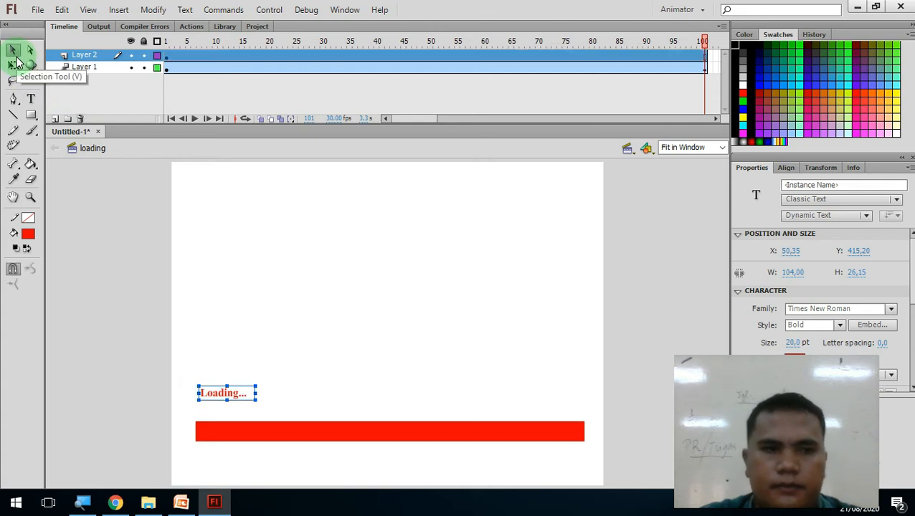
Test the movie to preview the loading text with the bar animation, and close the preview window.
key(ctrl+Return)
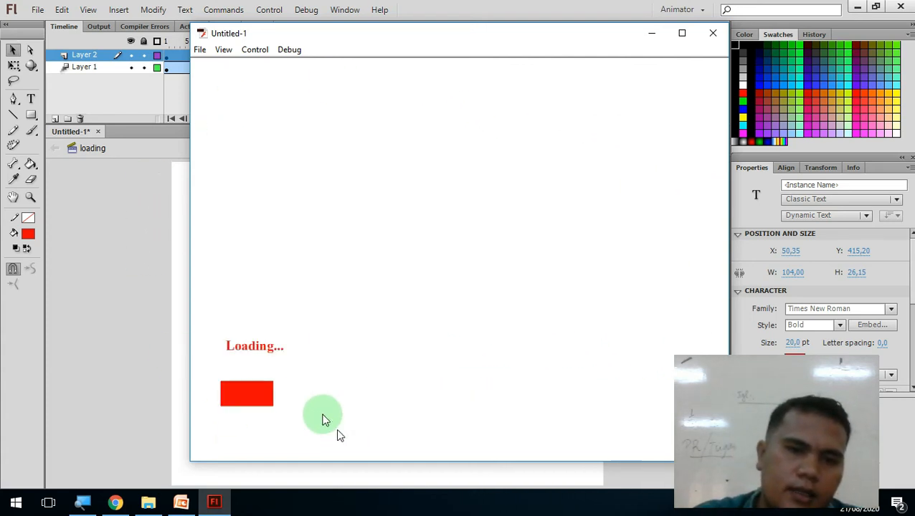
click(710, 34)
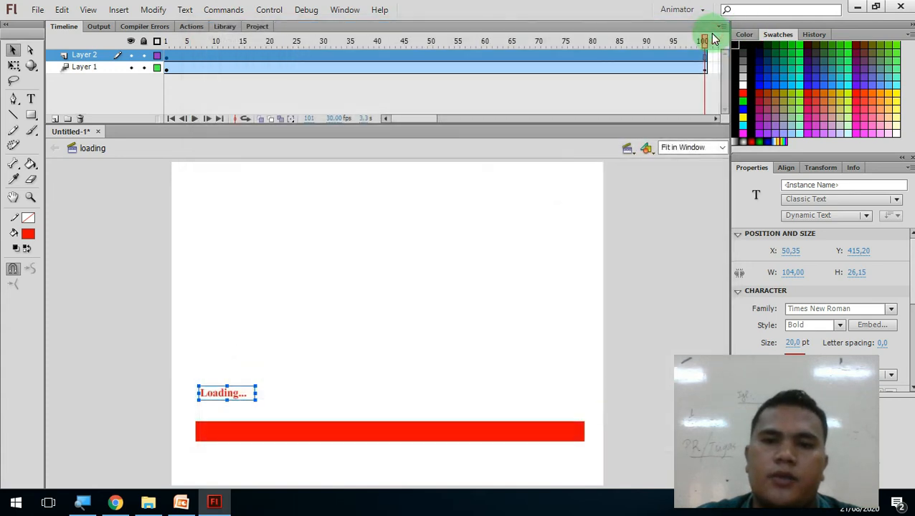
In the menu scene, add the title "Halaman Utama" near the stage's upper edge in a text box about 658 x 60 px.
click(630, 148)
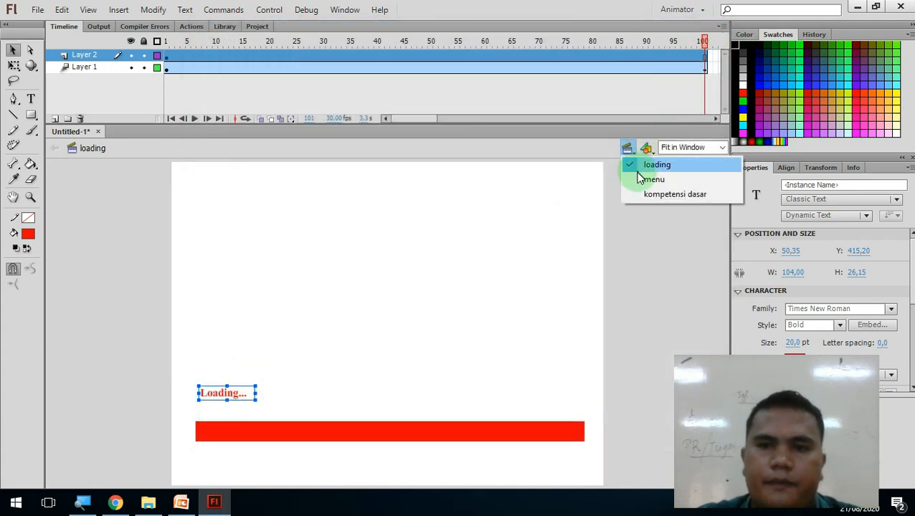
click(652, 180)
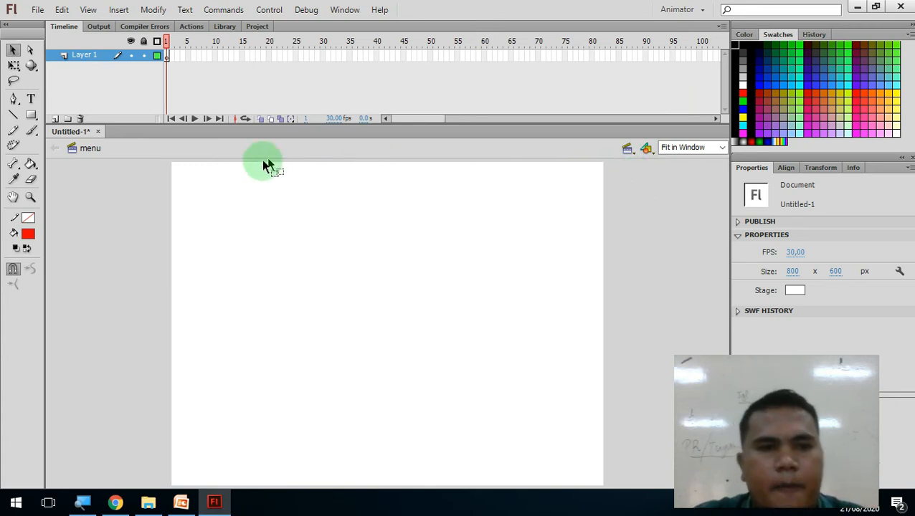
click(30, 99)
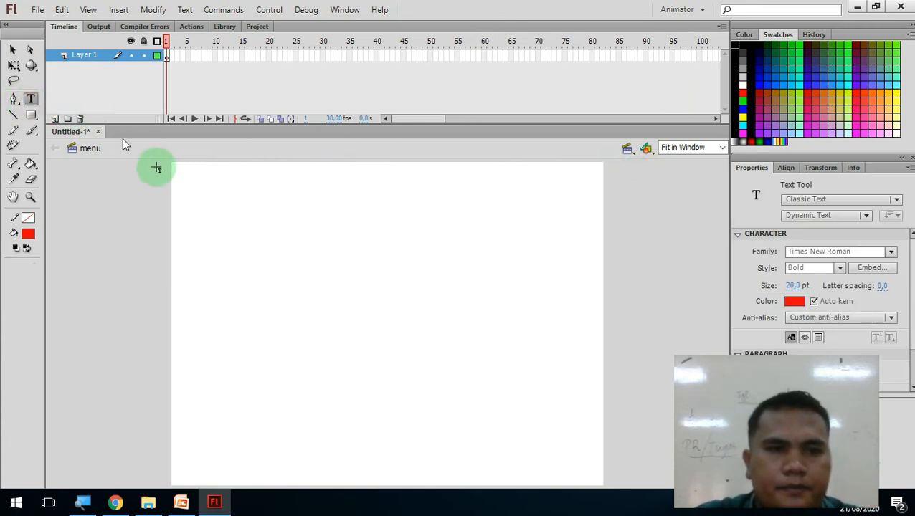
click(208, 190)
drag(272, 199, 563, 213)
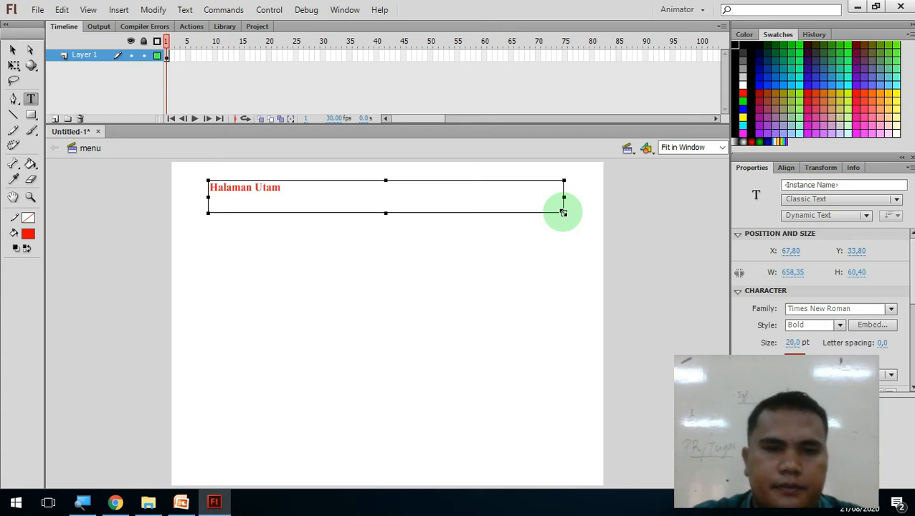
Change the color of the whole "Halaman Utama" title to black.
key(ctrl+a)
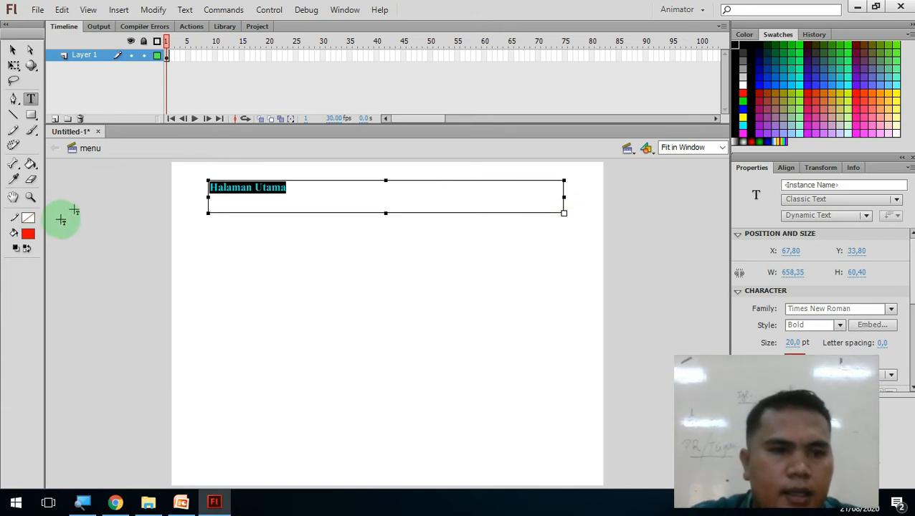
click(32, 239)
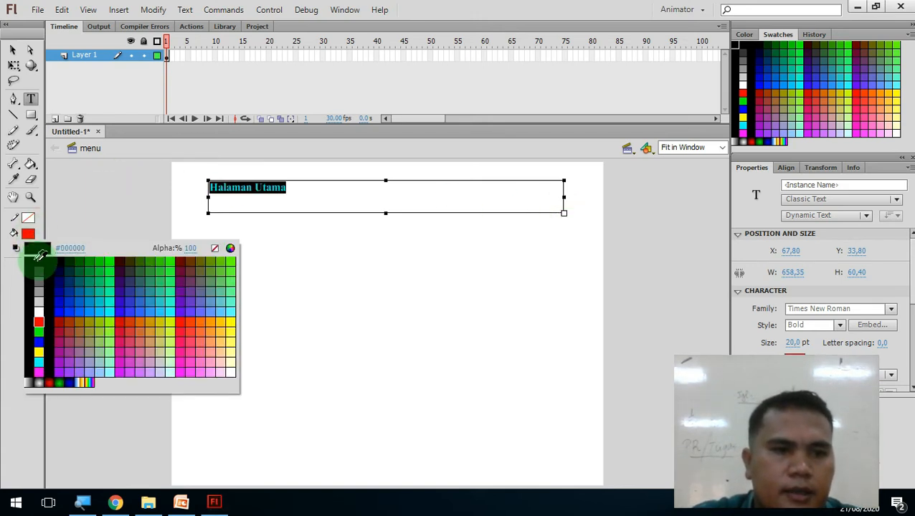
click(54, 268)
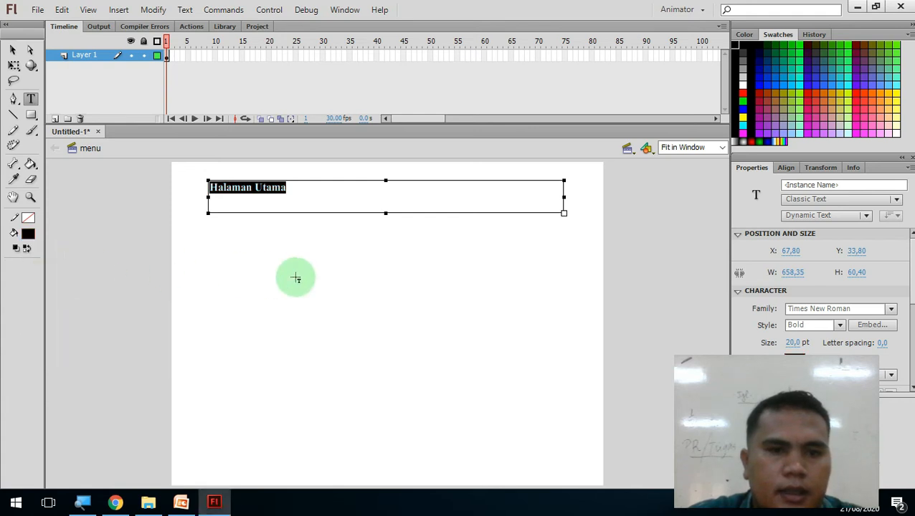
click(13, 51)
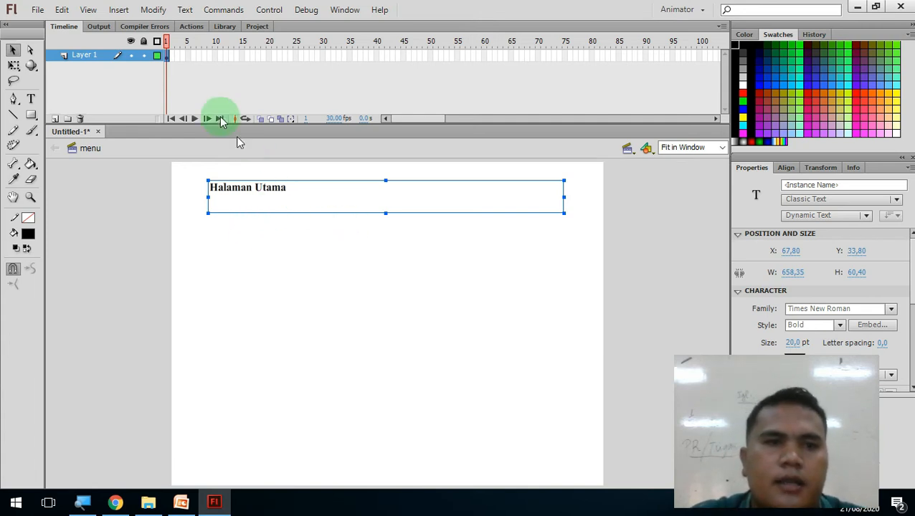
Add a stop(); action from the Timeline Control functions to frame 1 of the menu scene's Layer 1.
right_click(165, 57)
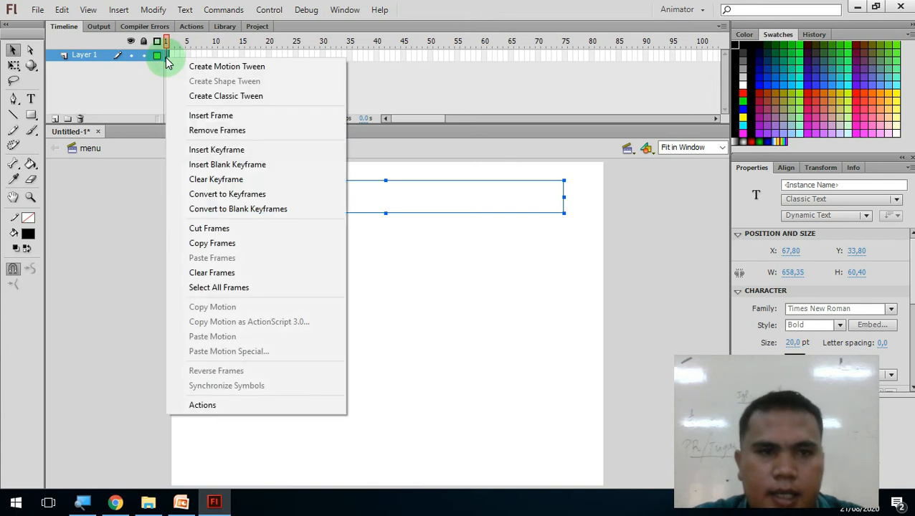
click(202, 405)
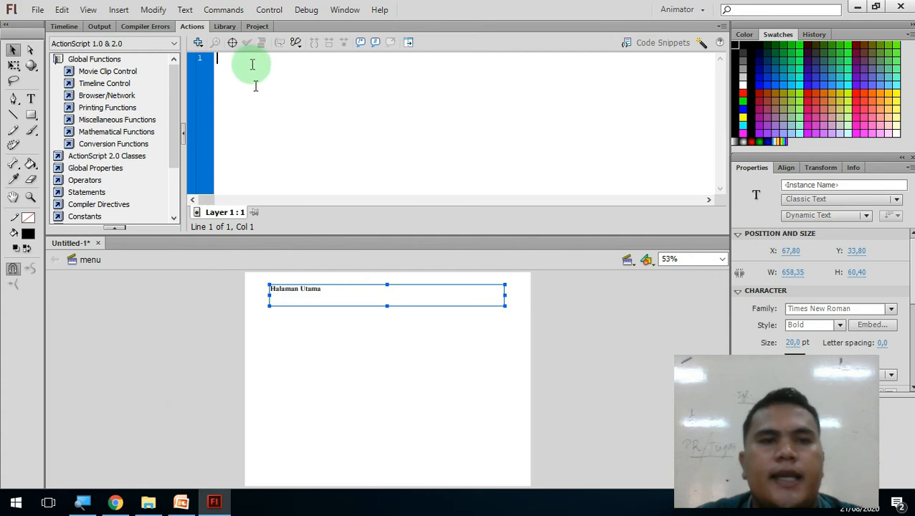
click(200, 43)
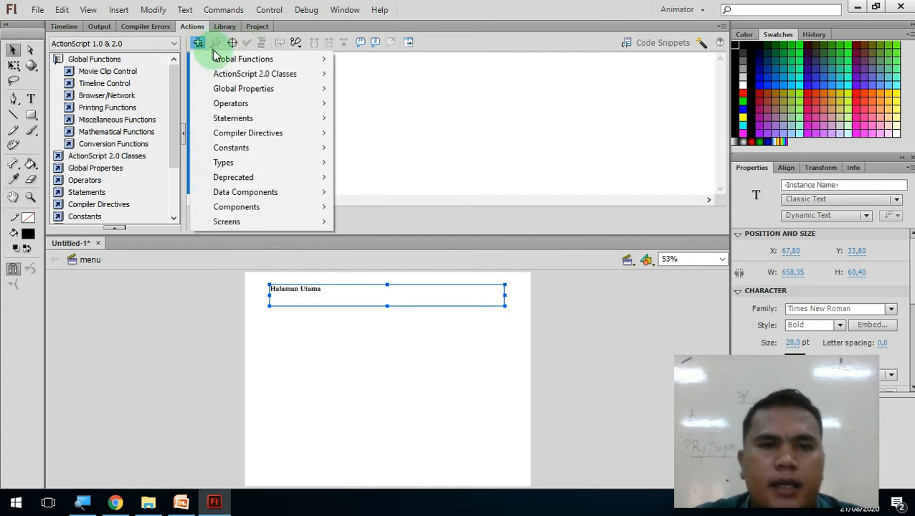
click(224, 61)
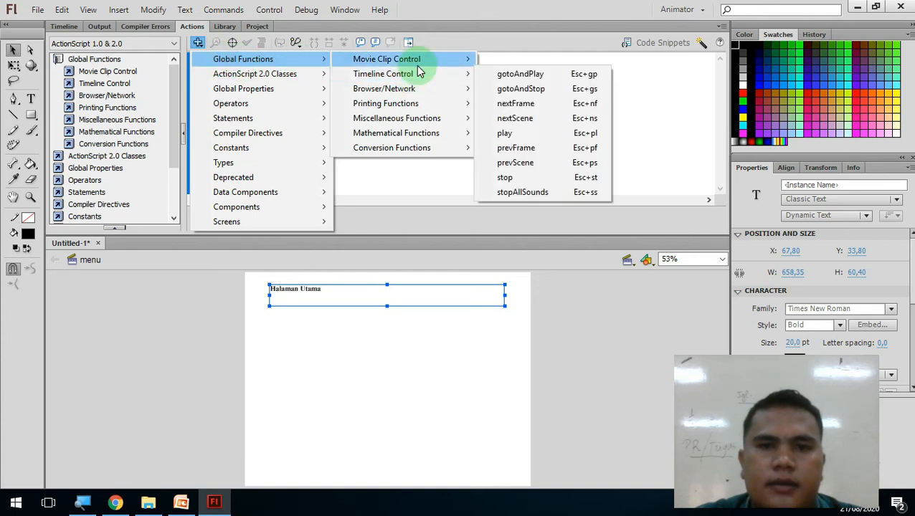
mouse_move(418, 64)
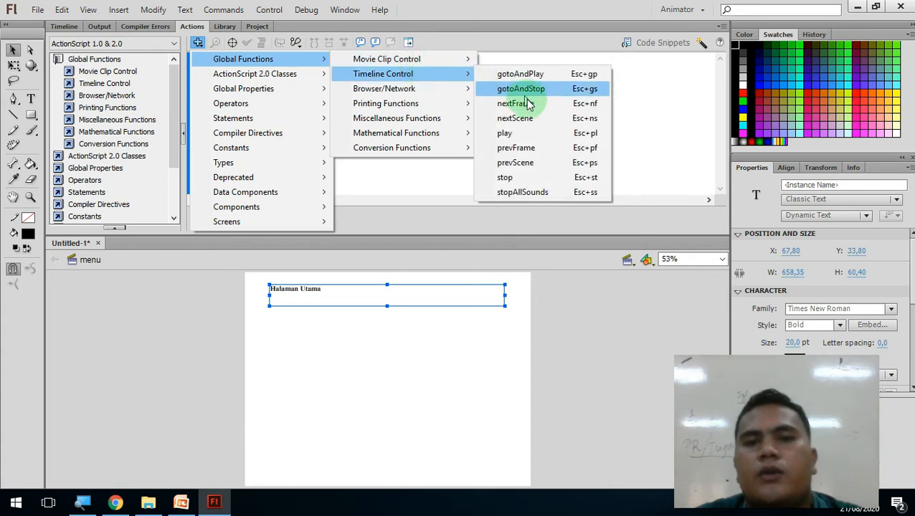
click(519, 180)
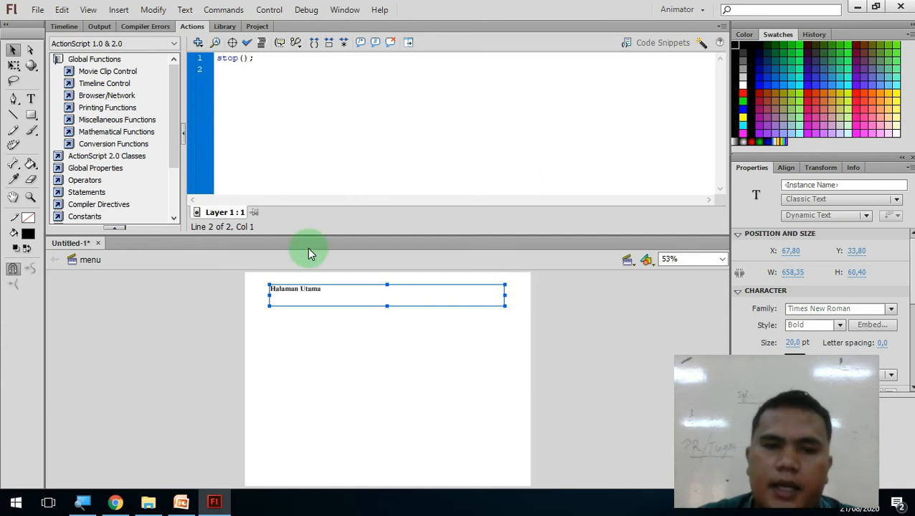
Test the movie to check the playback from the loading scene to the menu scene, close the preview and deselect the title.
key(ctrl+Return)
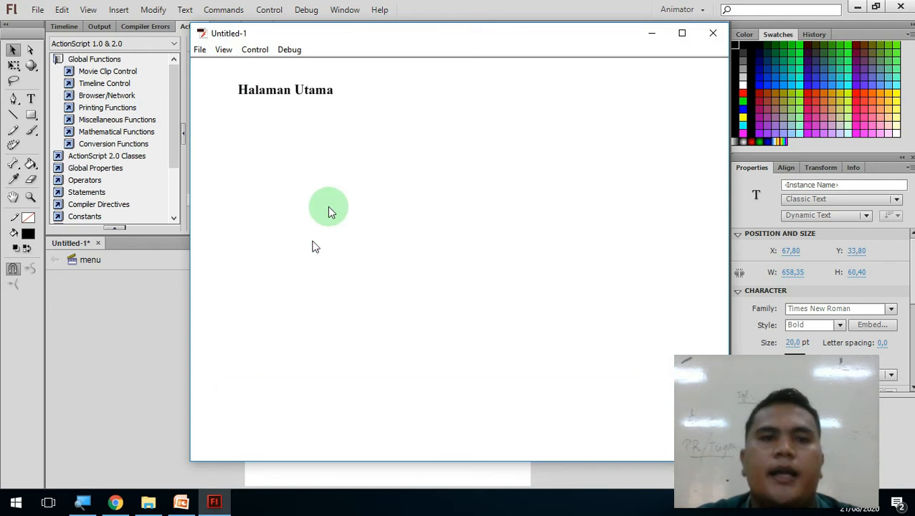
click(713, 33)
click(315, 357)
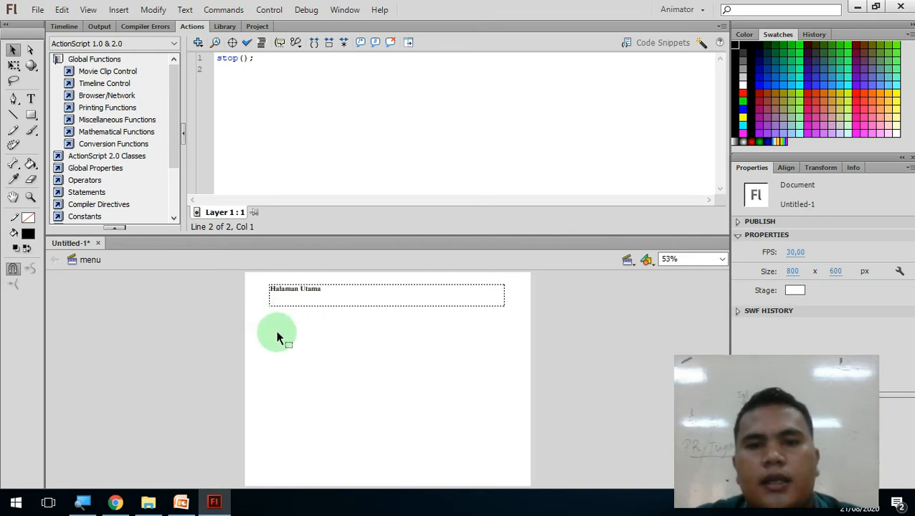
In the kompetensi dasar scene, add the text "Kompetensi Dasar" near the stage's upper left and widen its box to about 328 px.
click(628, 261)
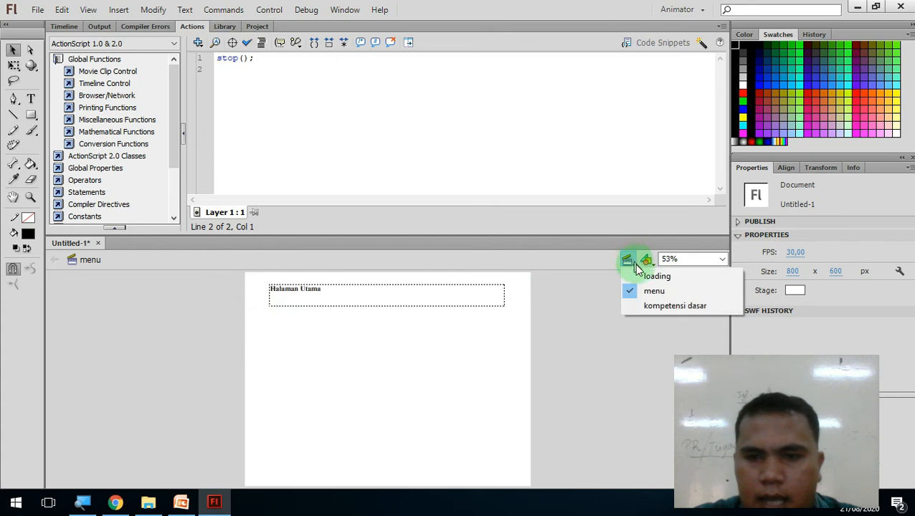
click(652, 306)
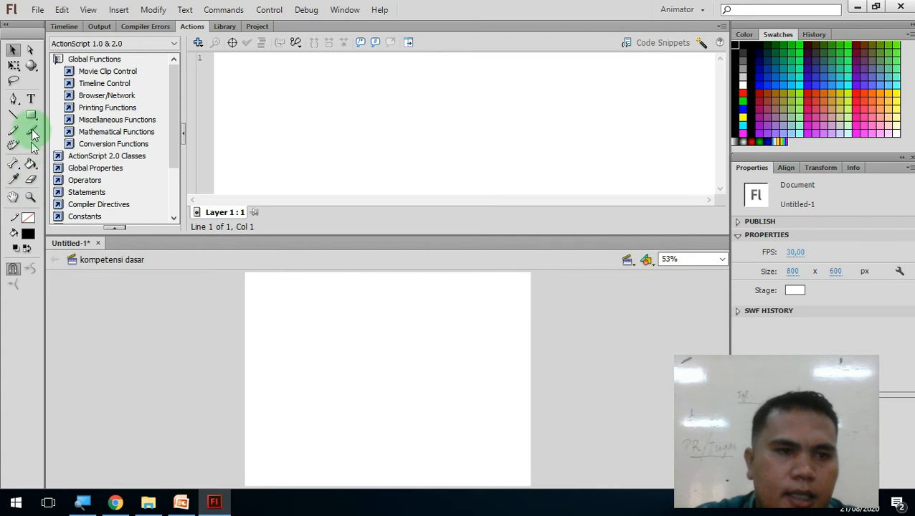
click(30, 98)
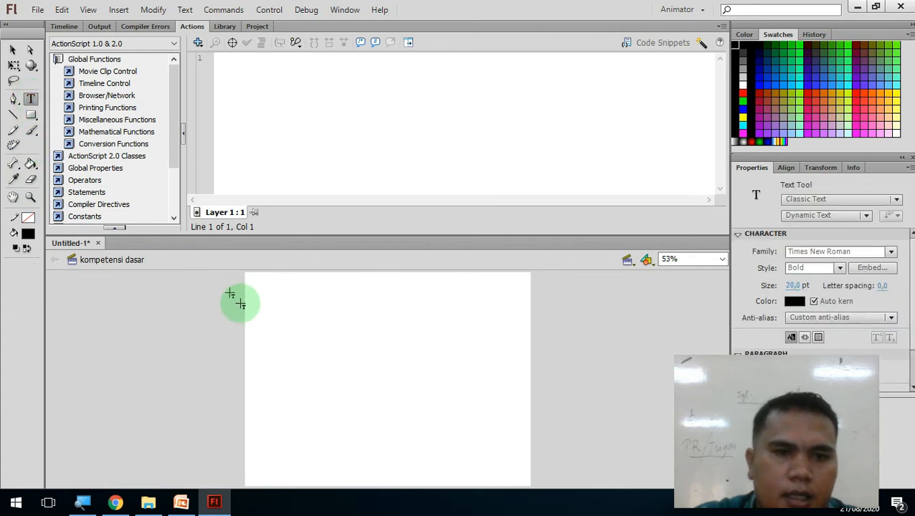
click(269, 303)
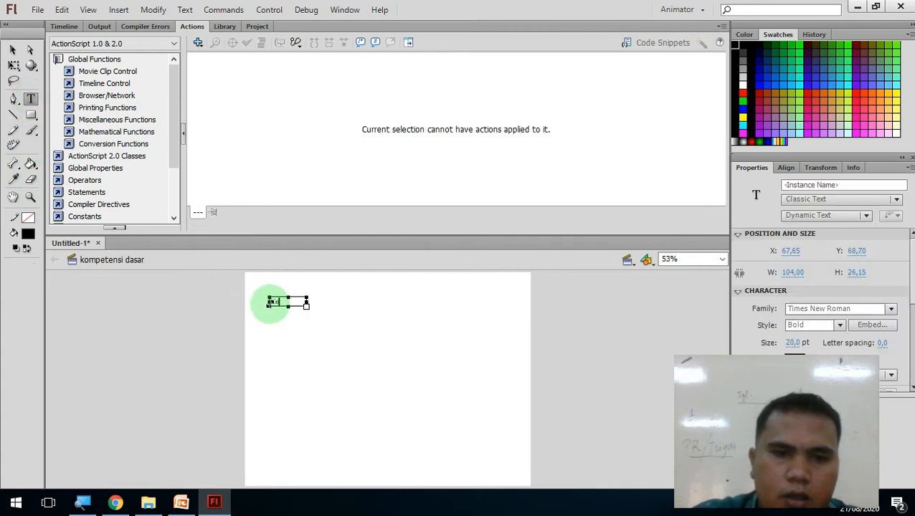
text(kompete)
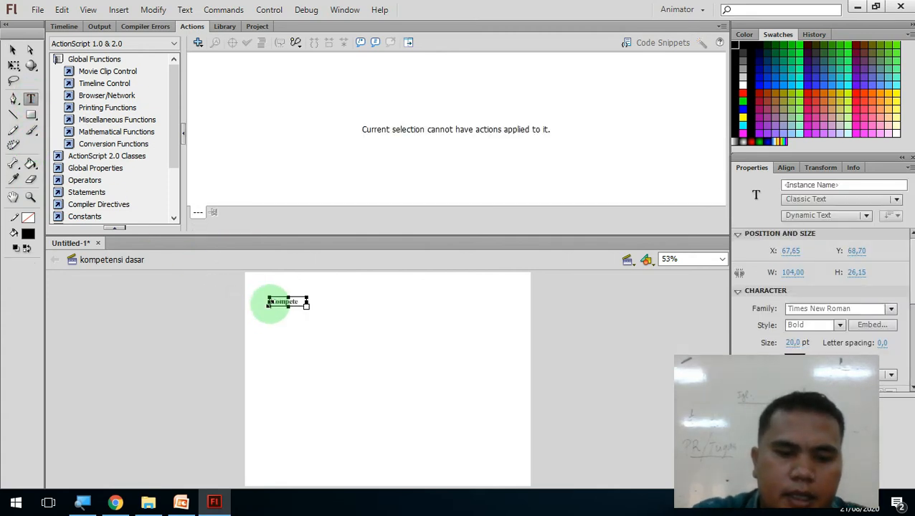
text(nsi)
key(Return)
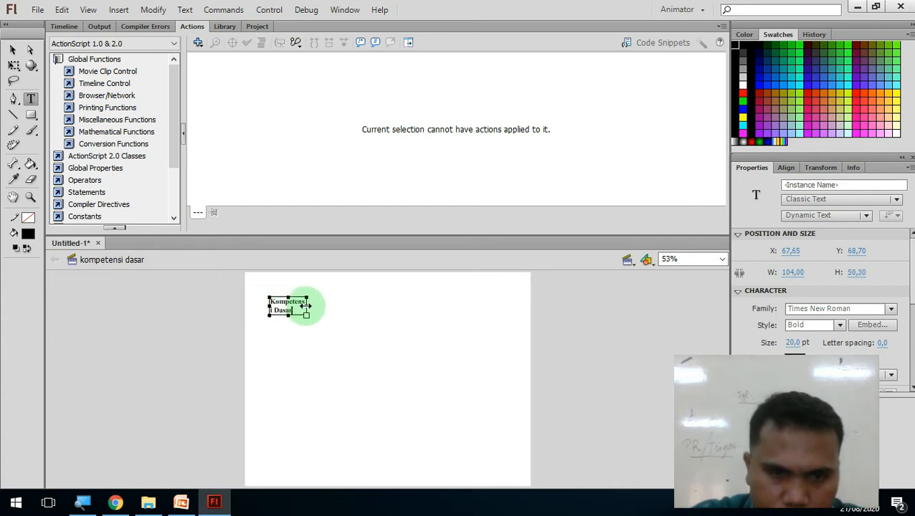
drag(306, 306, 386, 313)
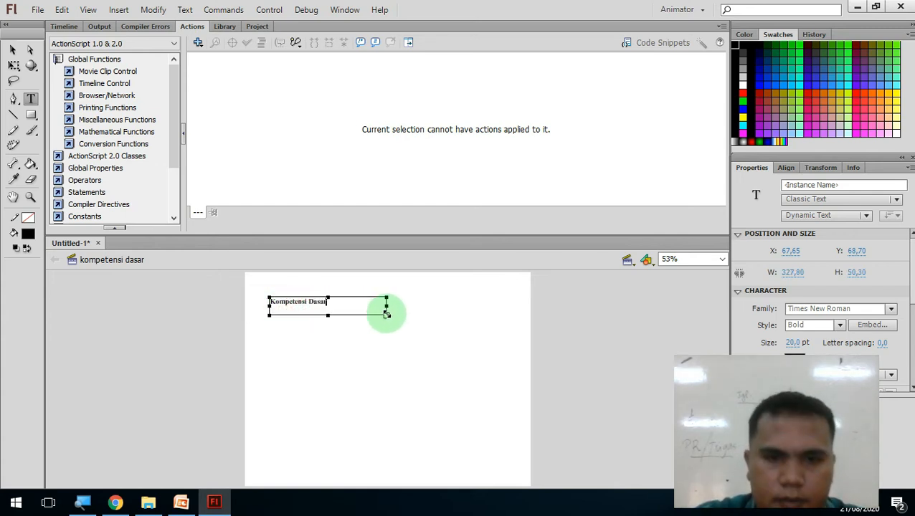
click(400, 349)
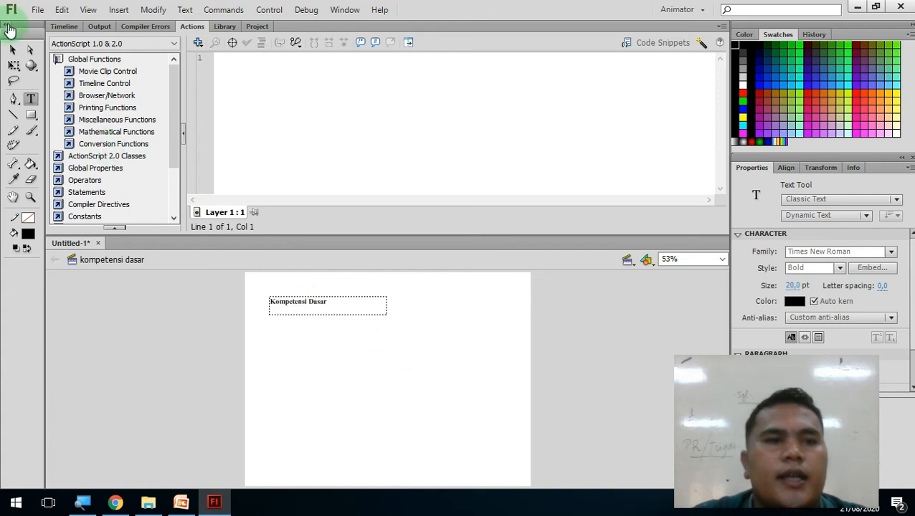
click(14, 49)
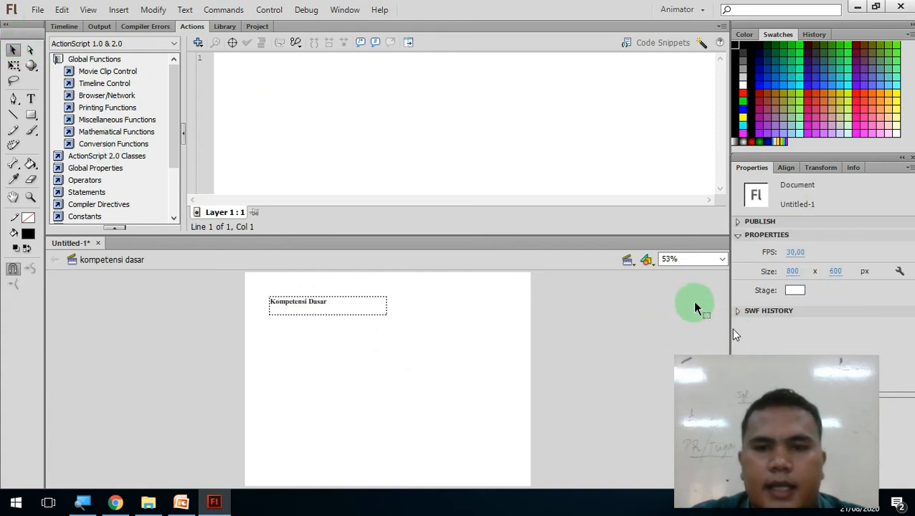
In the menu scene, draw a wide black rectangle without a stroke below the left part of the "Halaman Utama" title.
click(630, 264)
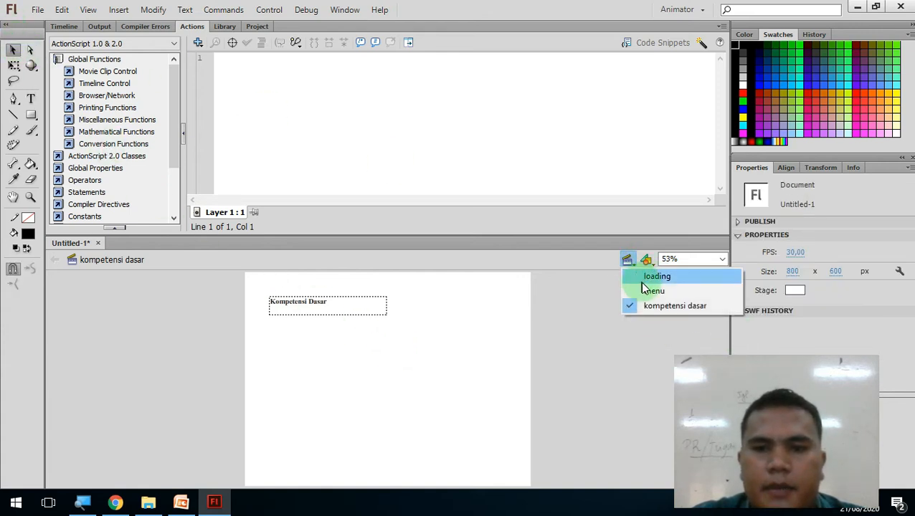
click(645, 291)
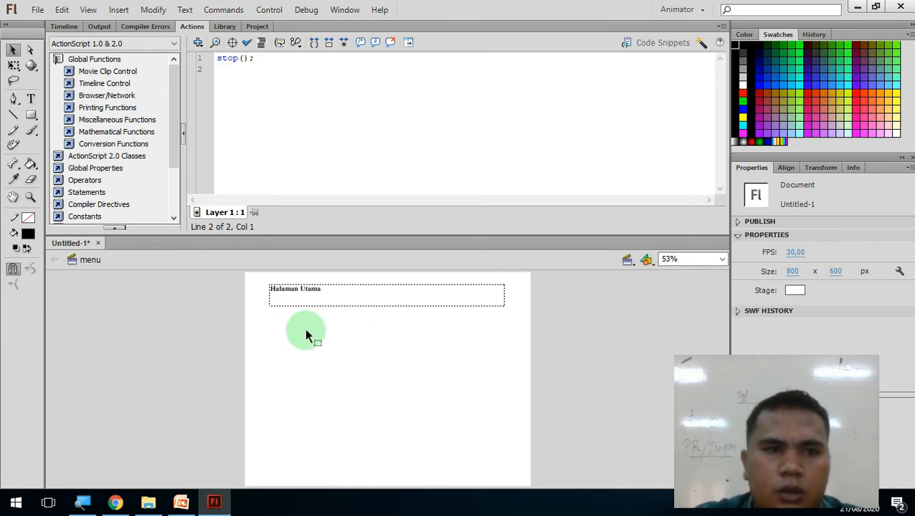
click(30, 115)
drag(262, 334, 336, 349)
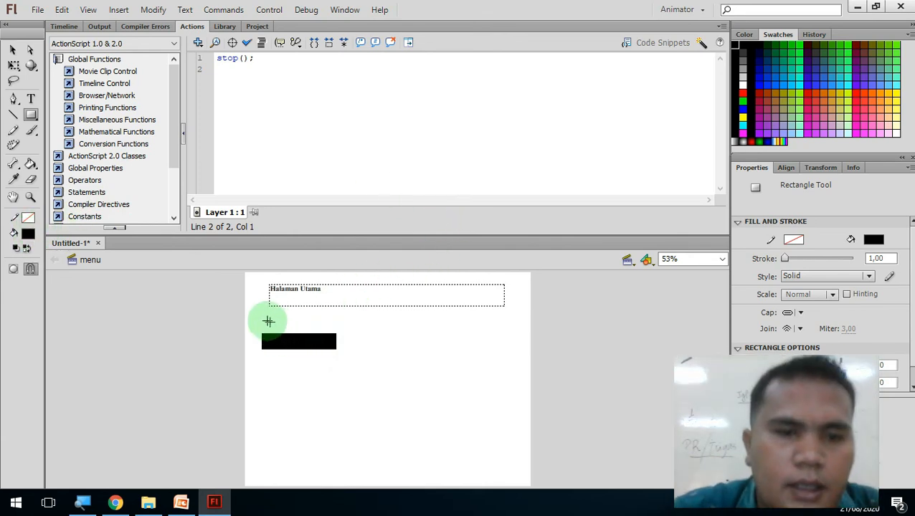
Add the text "Kompetensi Dasar" in a box about 192 px wide and 26 px high, placed directly above the black rectangle.
click(30, 98)
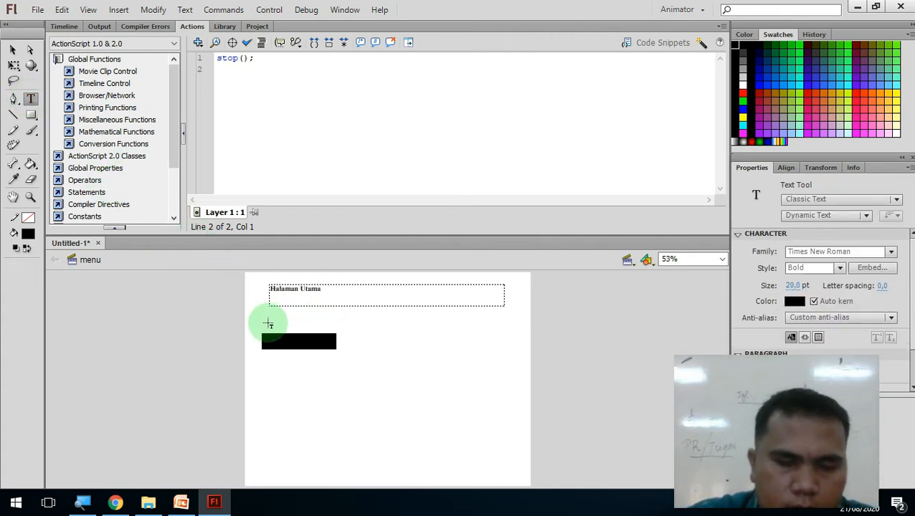
click(268, 324)
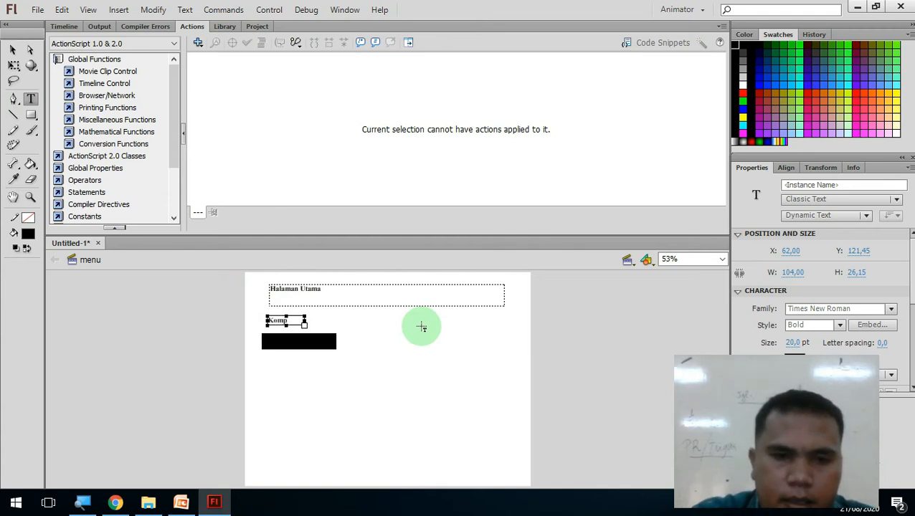
key(Return)
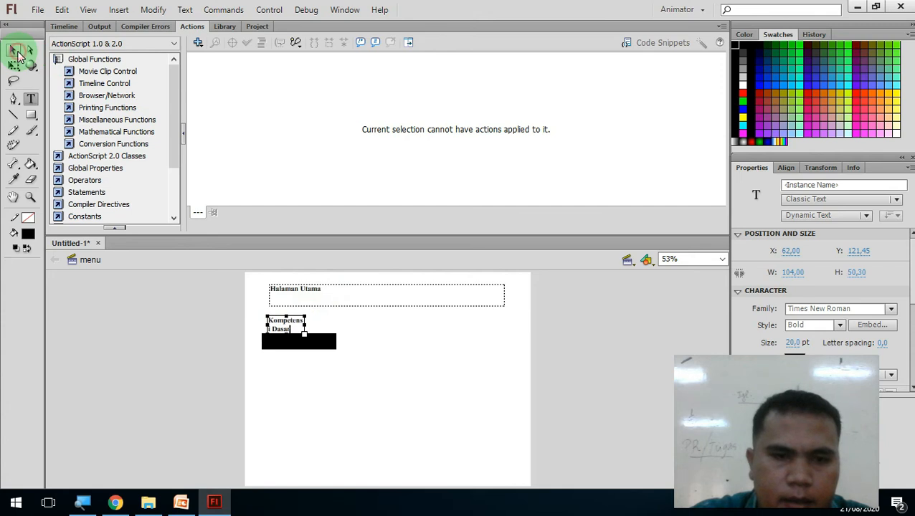
click(18, 53)
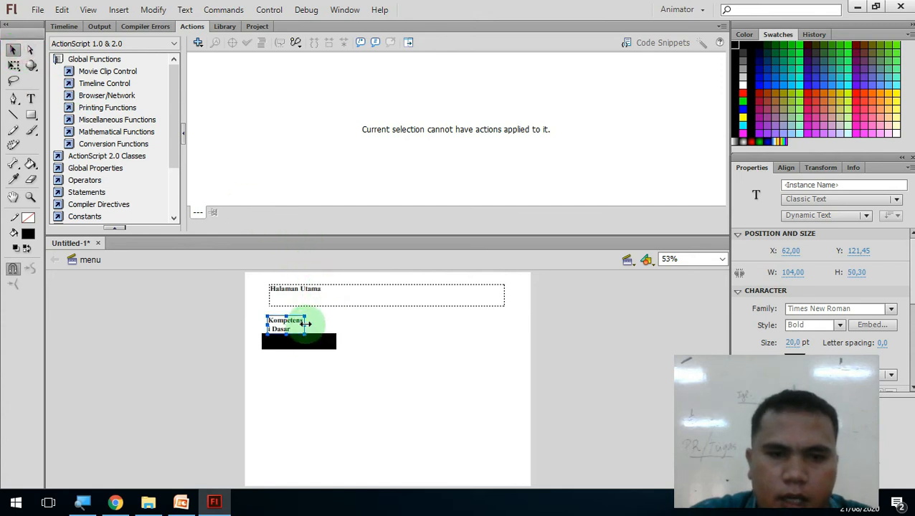
drag(303, 324, 336, 325)
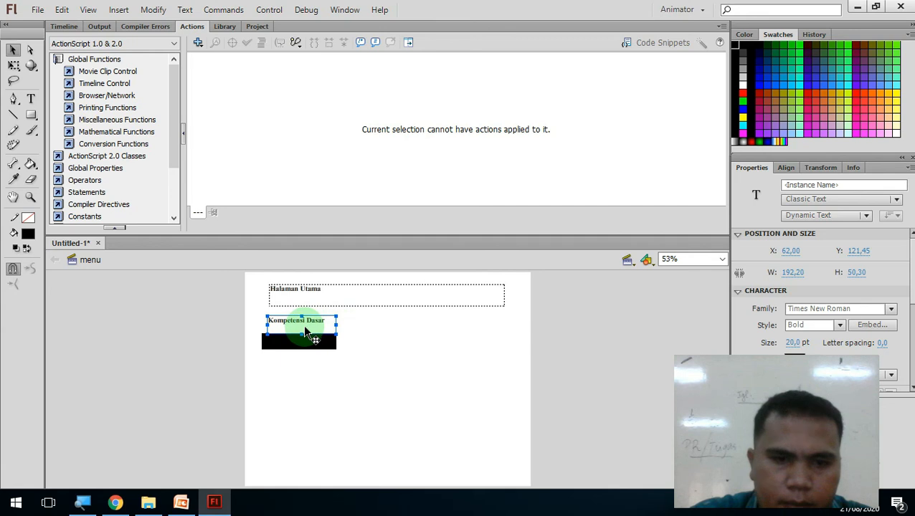
drag(300, 332, 301, 324)
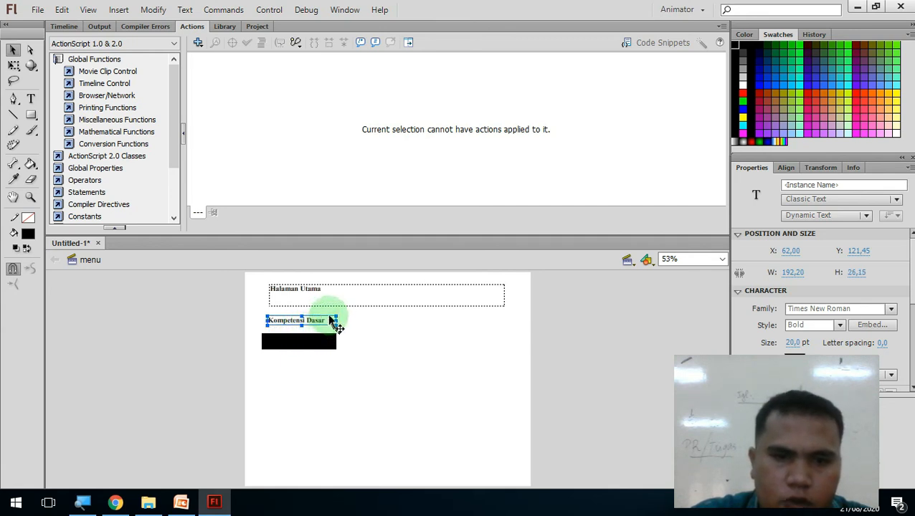
drag(332, 317, 324, 352)
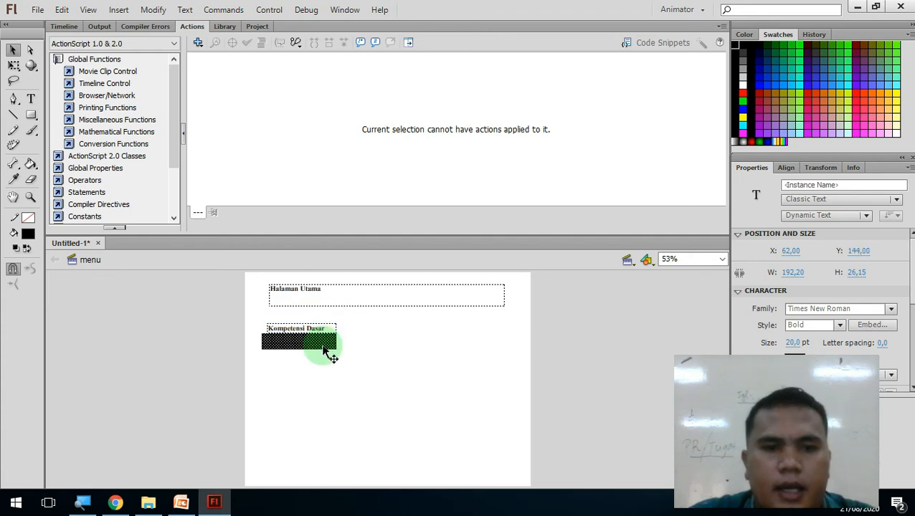
Convert the black rectangle into a button symbol named "kd".
click(324, 351)
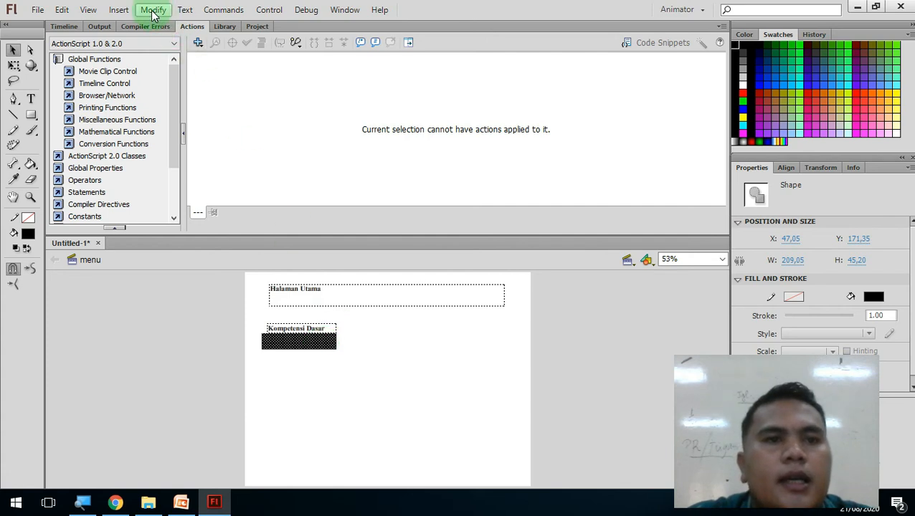
right_click(327, 351)
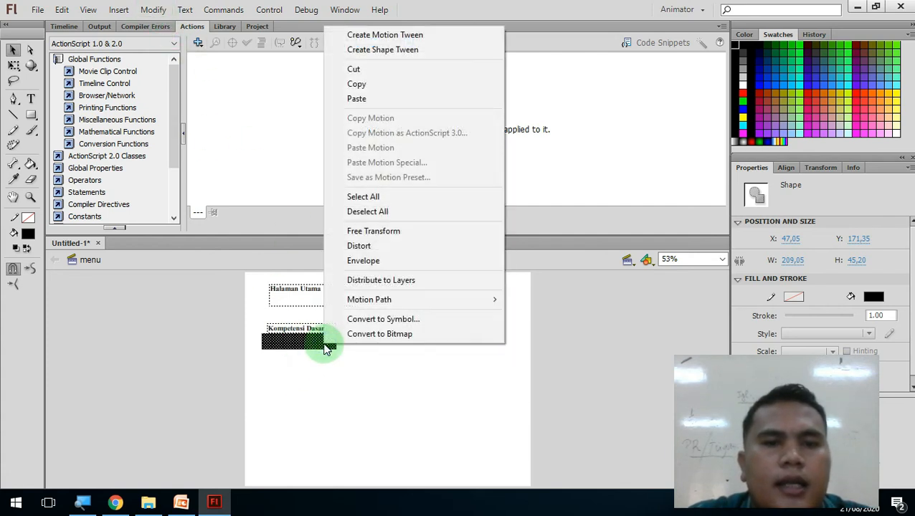
click(409, 319)
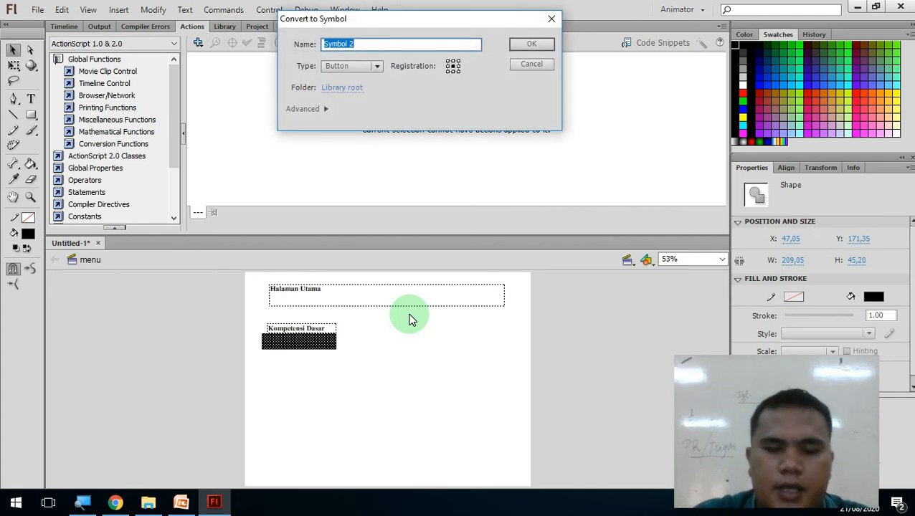
text(k)
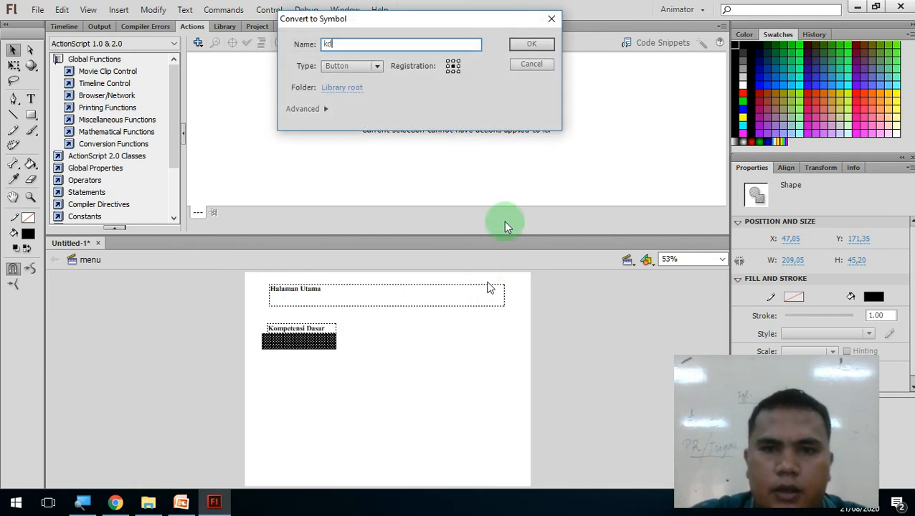
text(d)
click(527, 46)
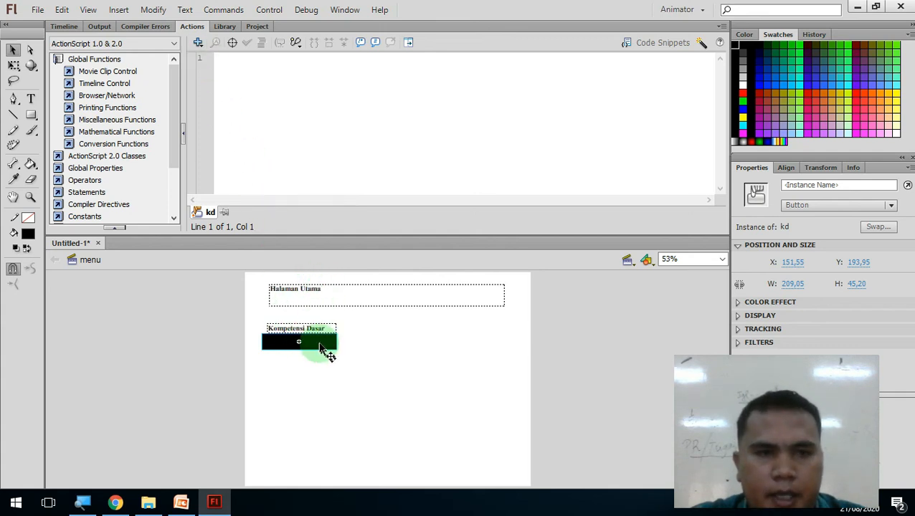
Add an on (release) handler from the Movie Clip Control functions to the kd button's script.
click(198, 43)
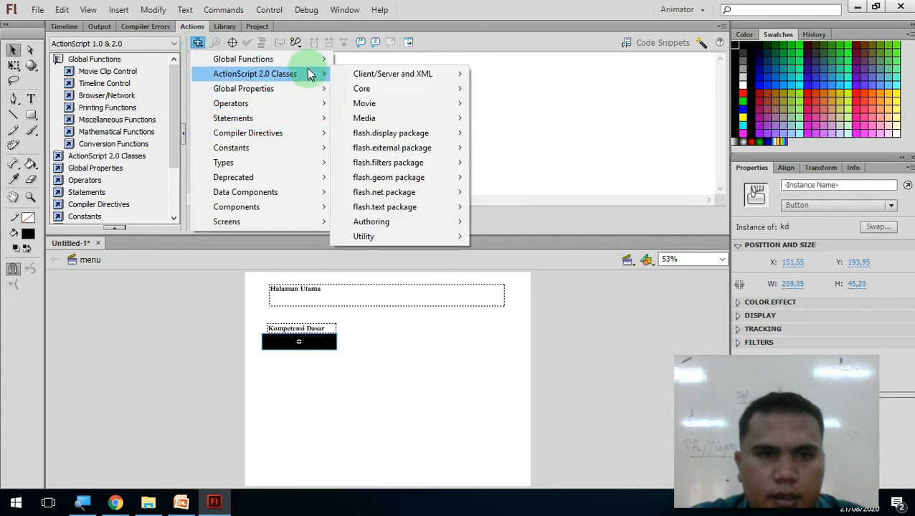
mouse_move(311, 61)
mouse_move(420, 63)
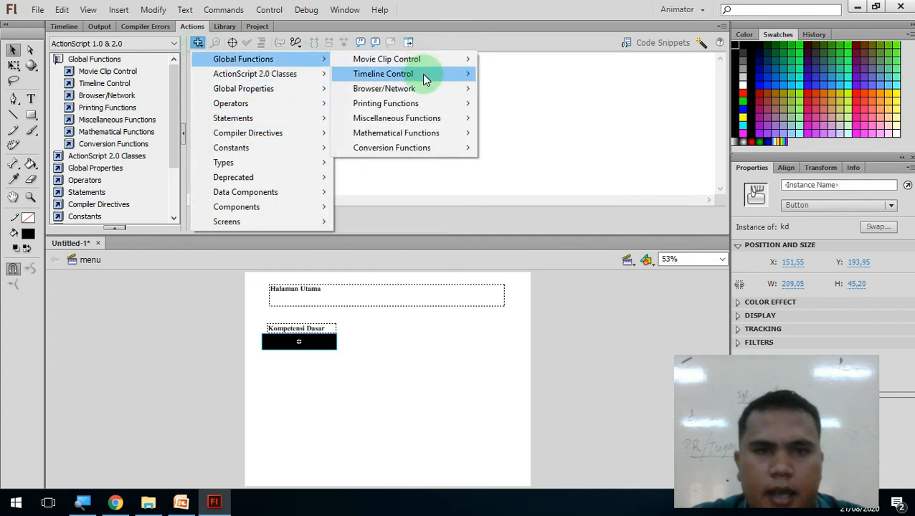
mouse_move(450, 67)
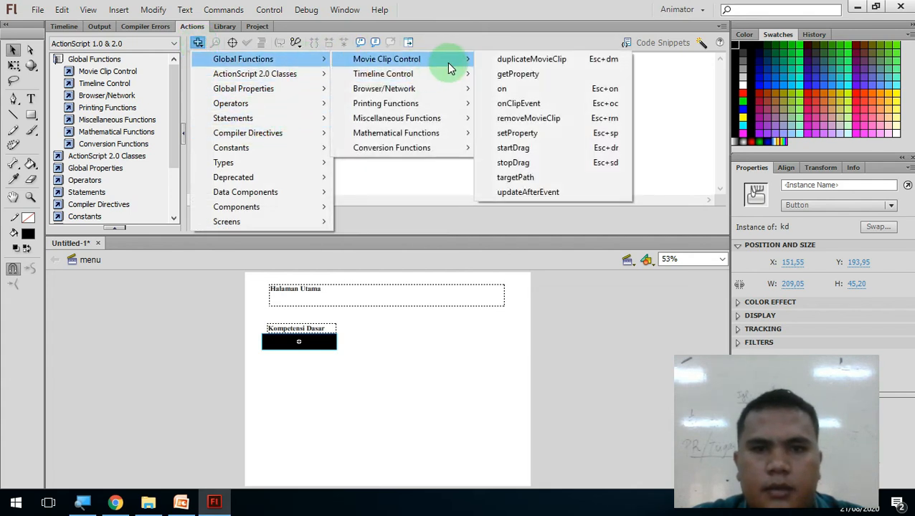
click(516, 89)
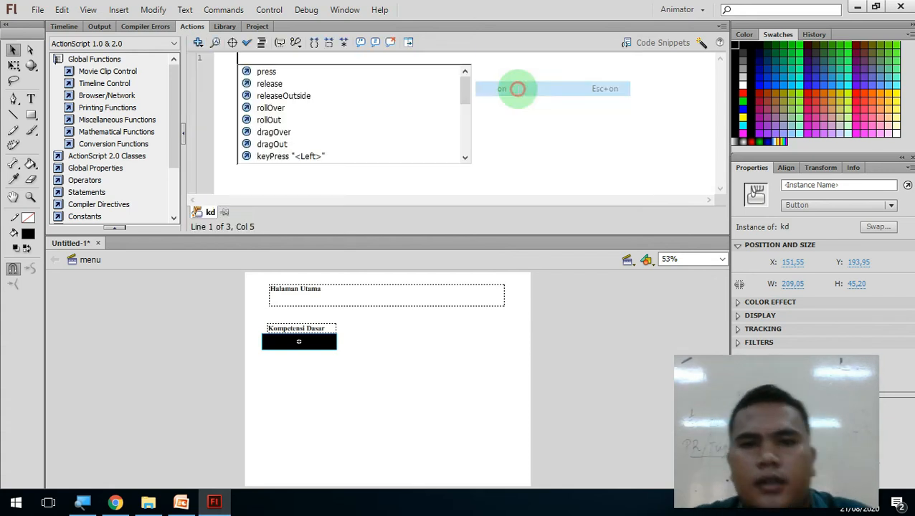
double_click(269, 84)
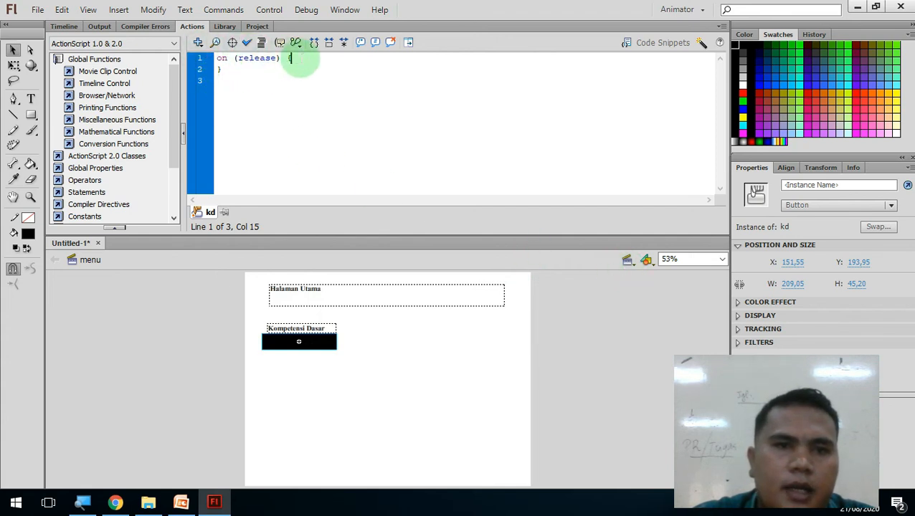
Insert gotoAndStop("kompetensi dasar", 1); from the Timeline Control functions inside the release handler and auto-format the script.
click(199, 43)
mouse_move(241, 60)
mouse_move(387, 63)
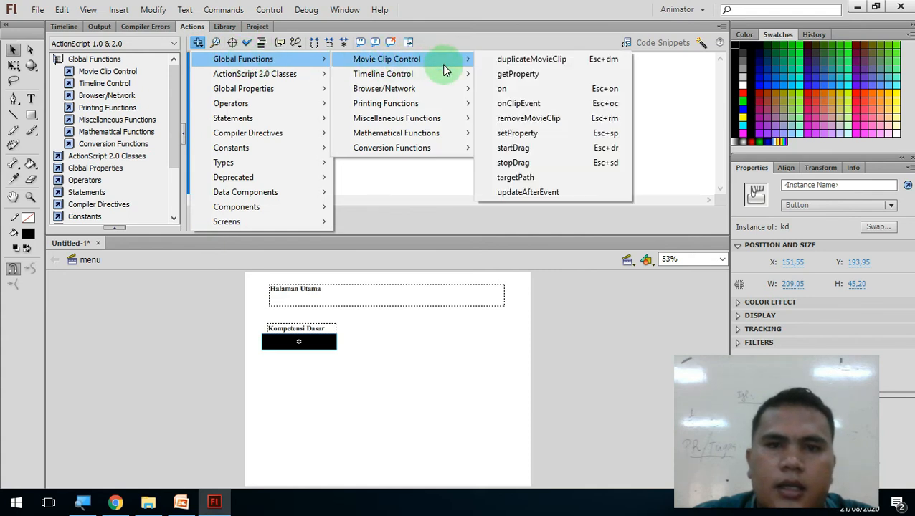
mouse_move(450, 75)
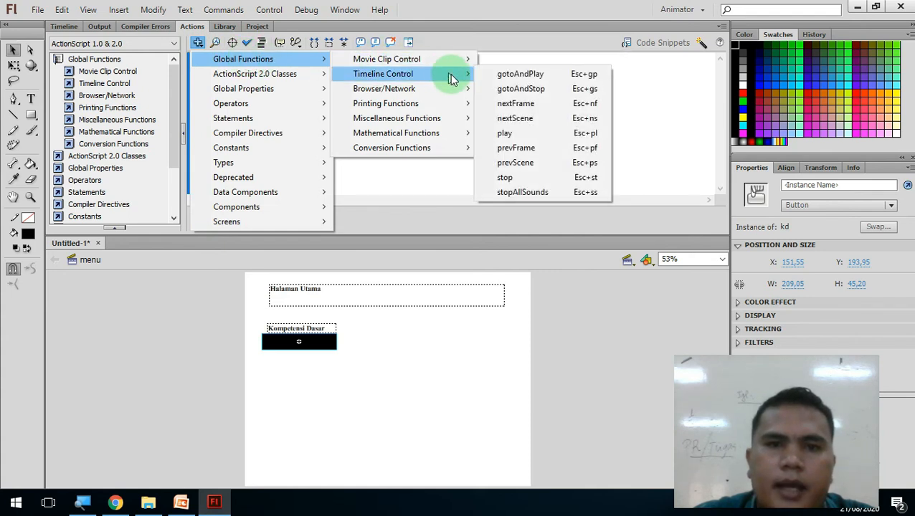
click(520, 89)
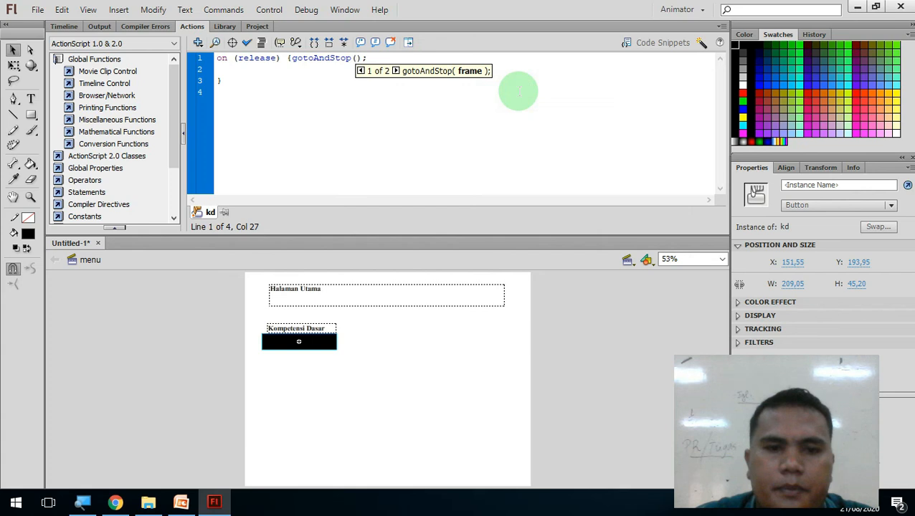
click(394, 71)
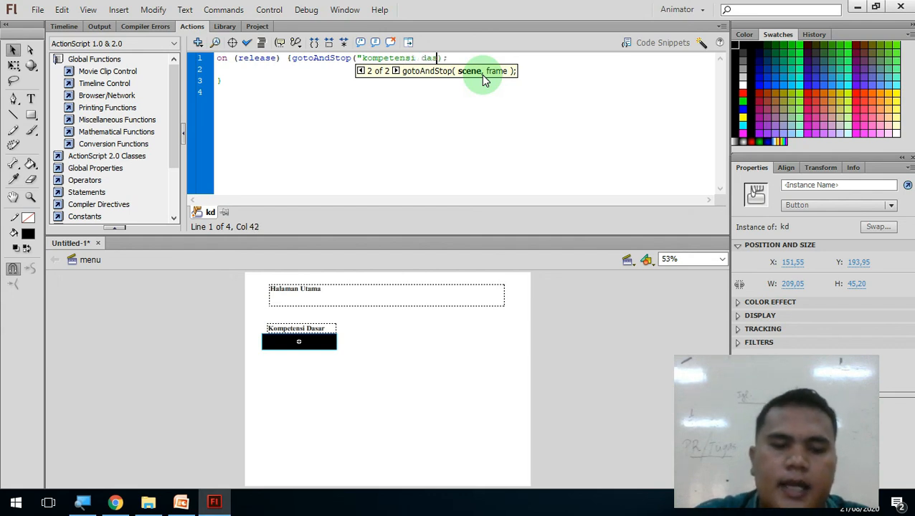
text(ar)
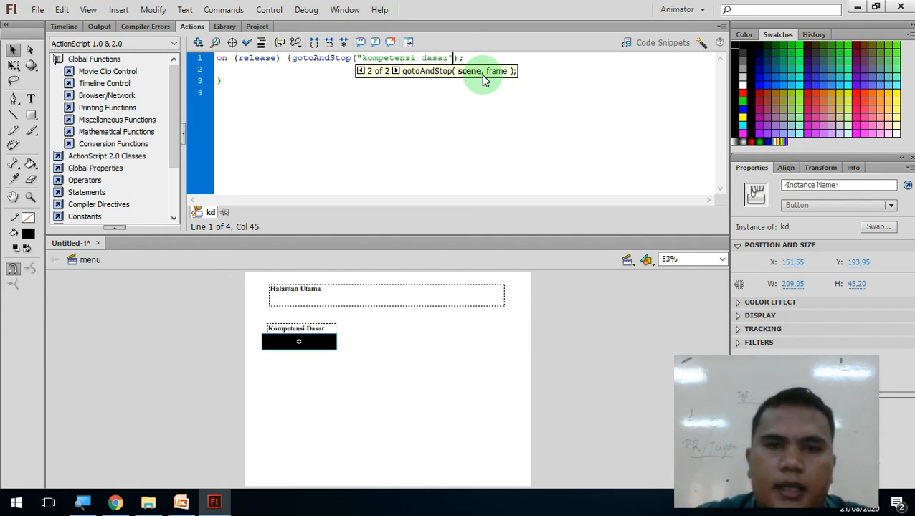
click(628, 262)
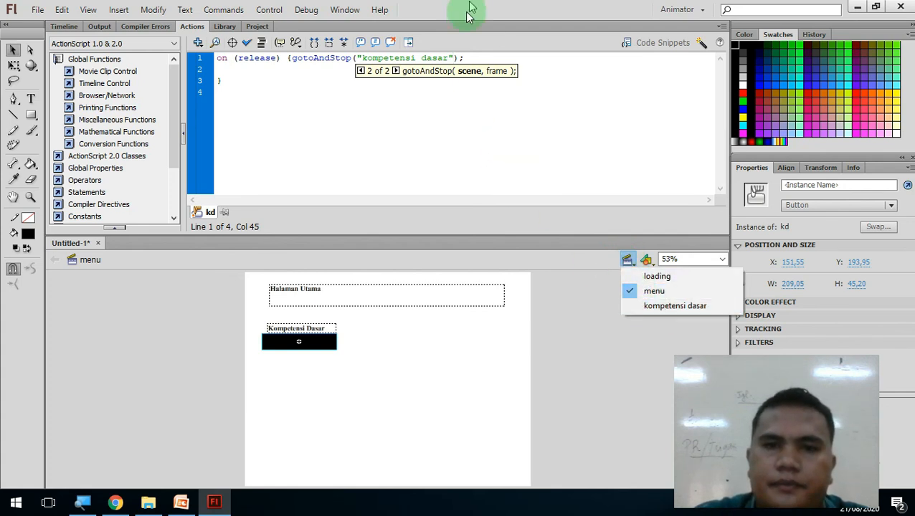
click(453, 62)
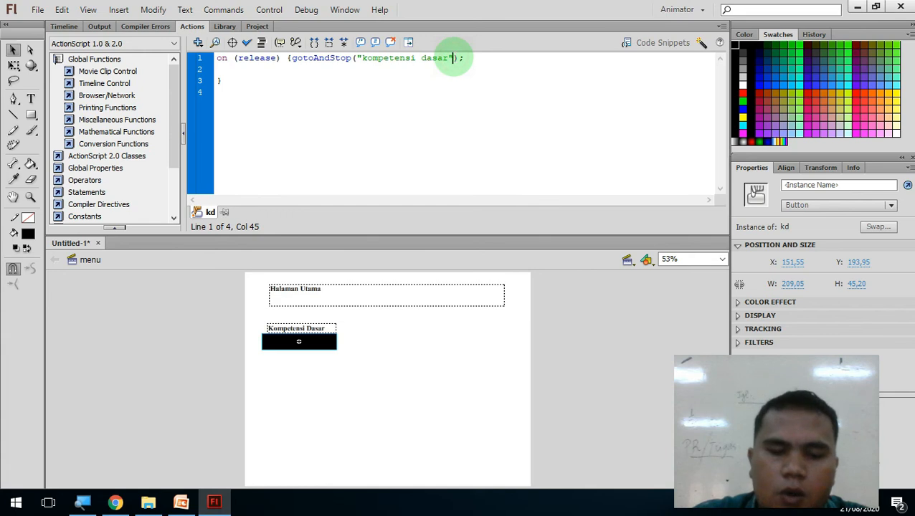
text(,1)
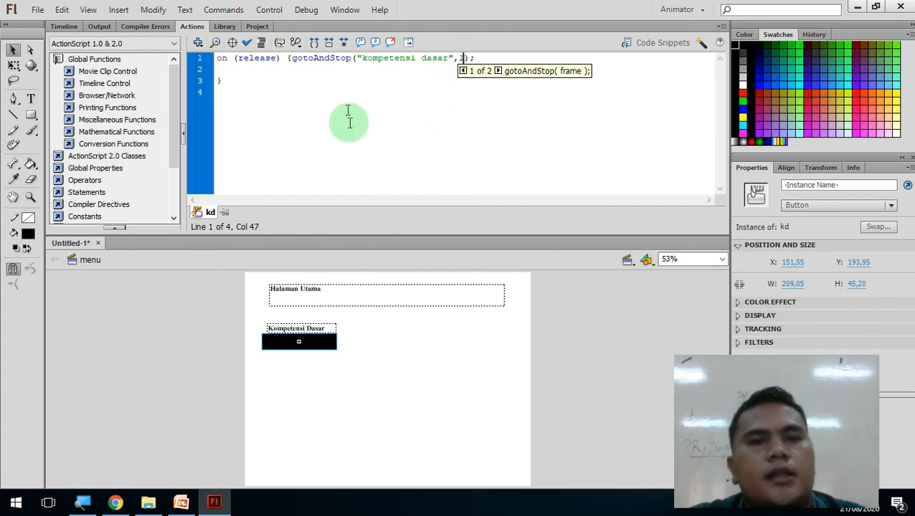
click(261, 43)
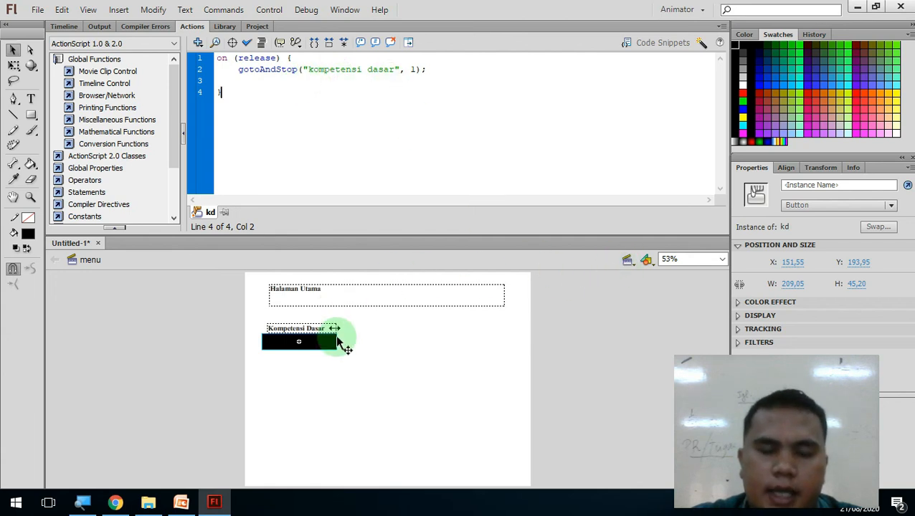
Test the movie, use the black button on the menu page to check its jump to Kompetensi Dasar, and close the preview.
key(ctrl+Return)
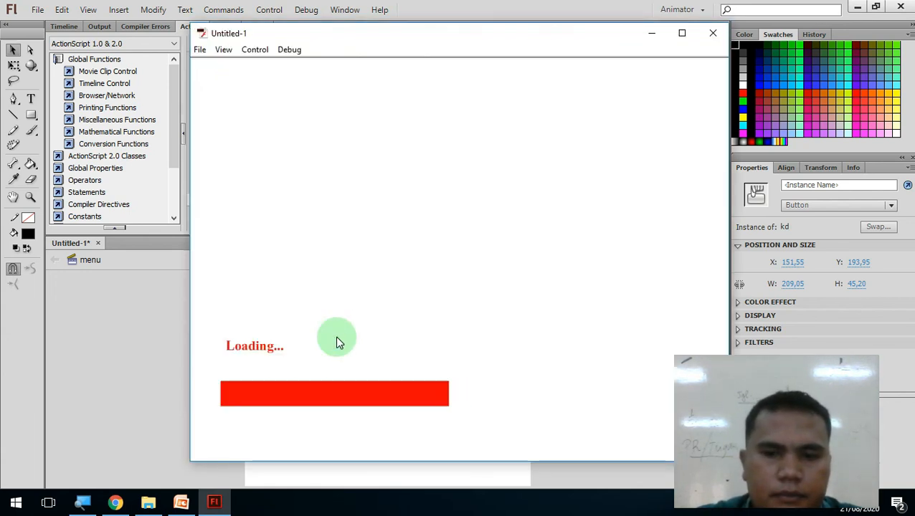
drag(504, 36, 434, 25)
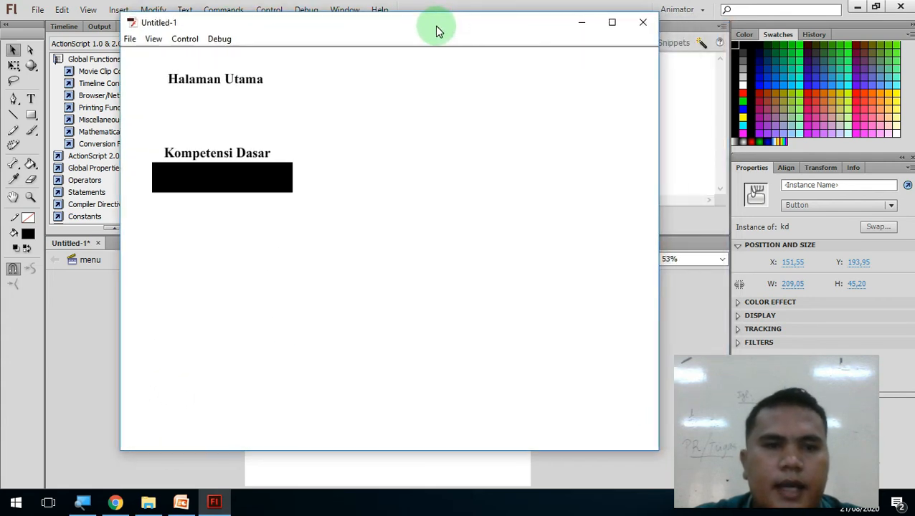
click(215, 178)
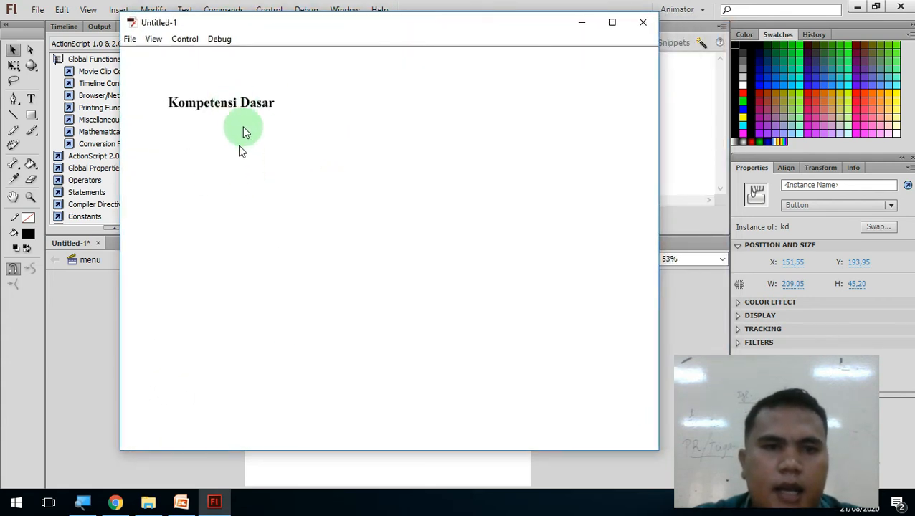
click(644, 24)
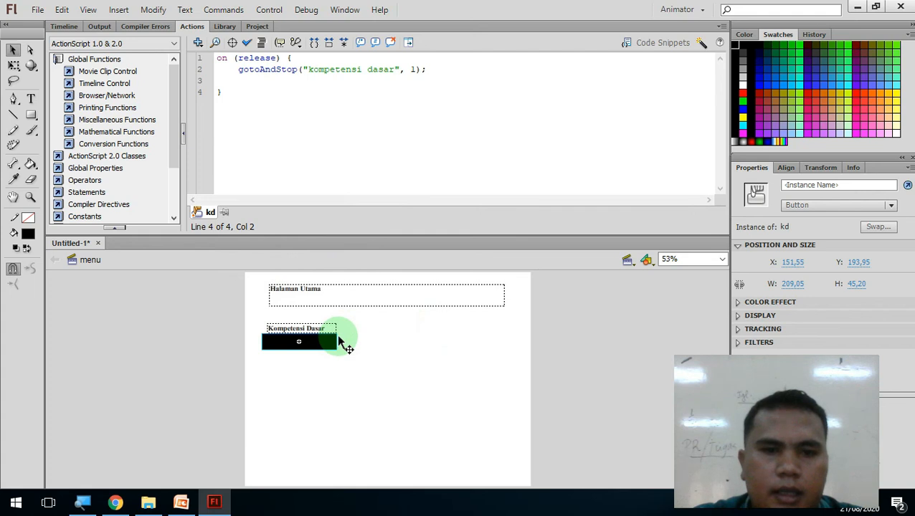
Switch from the menu scene to the loading scene.
drag(340, 341, 344, 331)
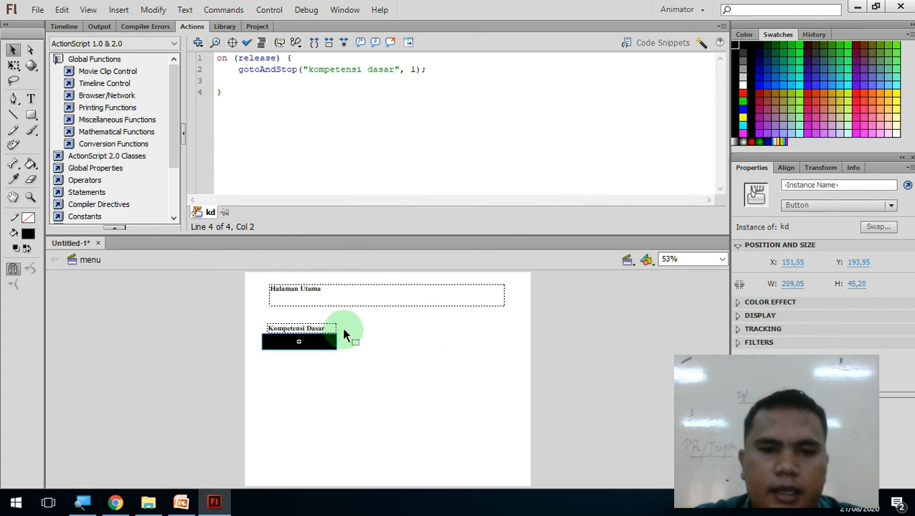
click(628, 258)
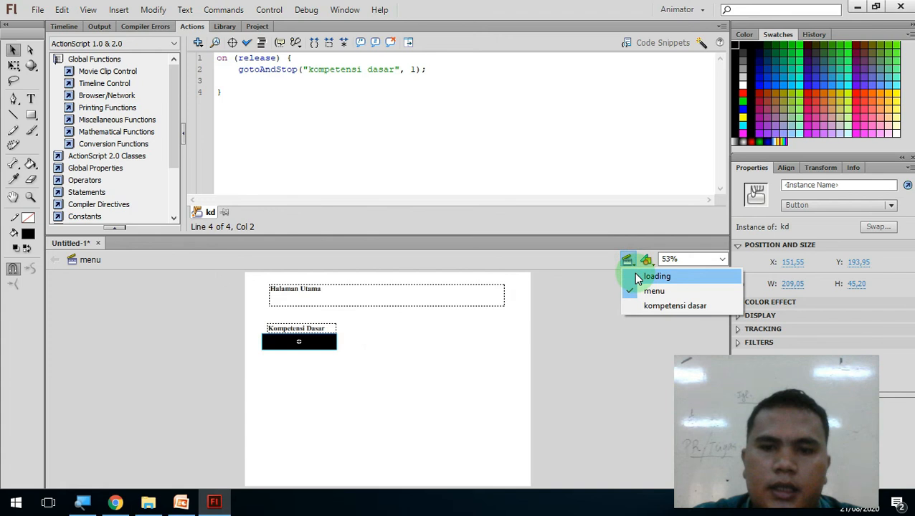
click(635, 276)
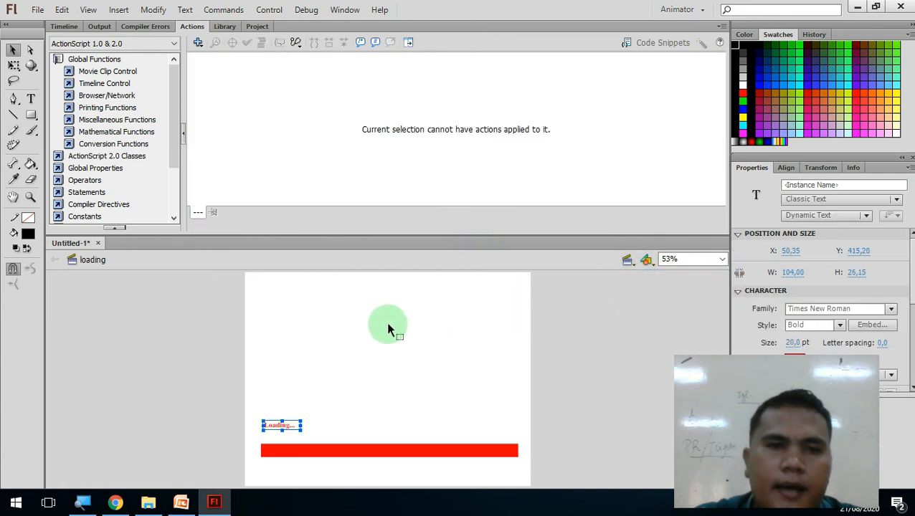